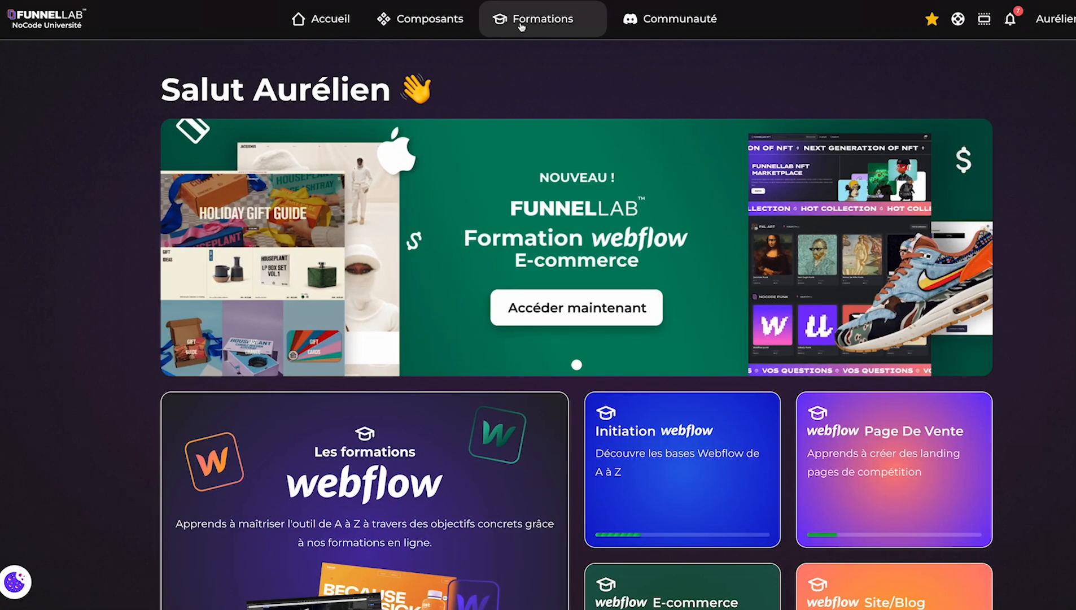
- Open the Formations lesson page for the FunnelLove landing page and review its list of lessons
{"action": "left_click", "coordinate": [537, 19]}
{"action": "left_click", "coordinate": [499, 150]}
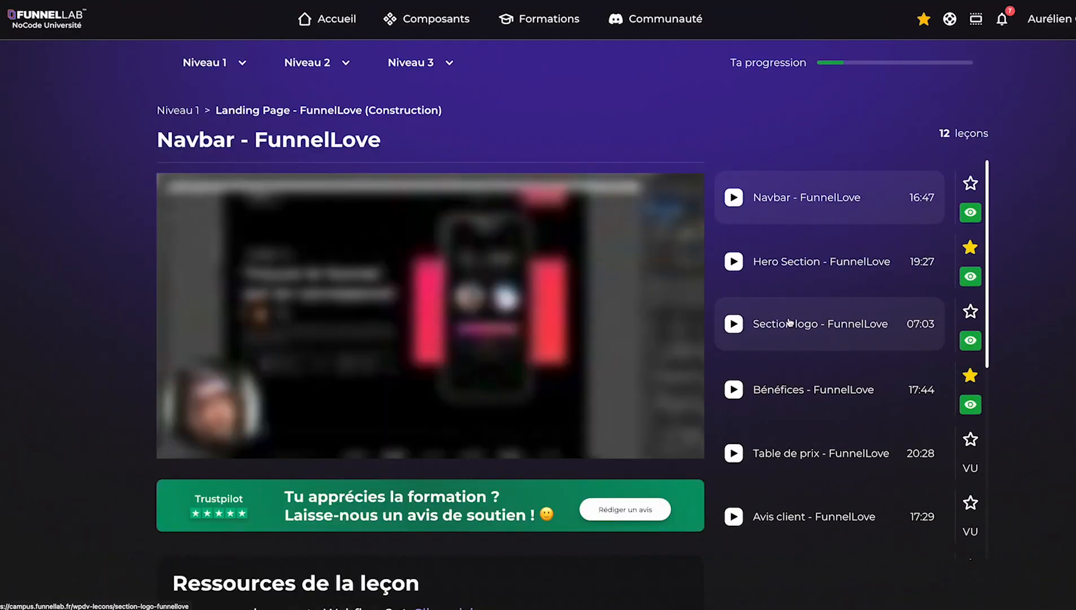
{"action": "scroll", "coordinate": [789, 322], "scroll_direction": "down", "scroll_amount": 5}
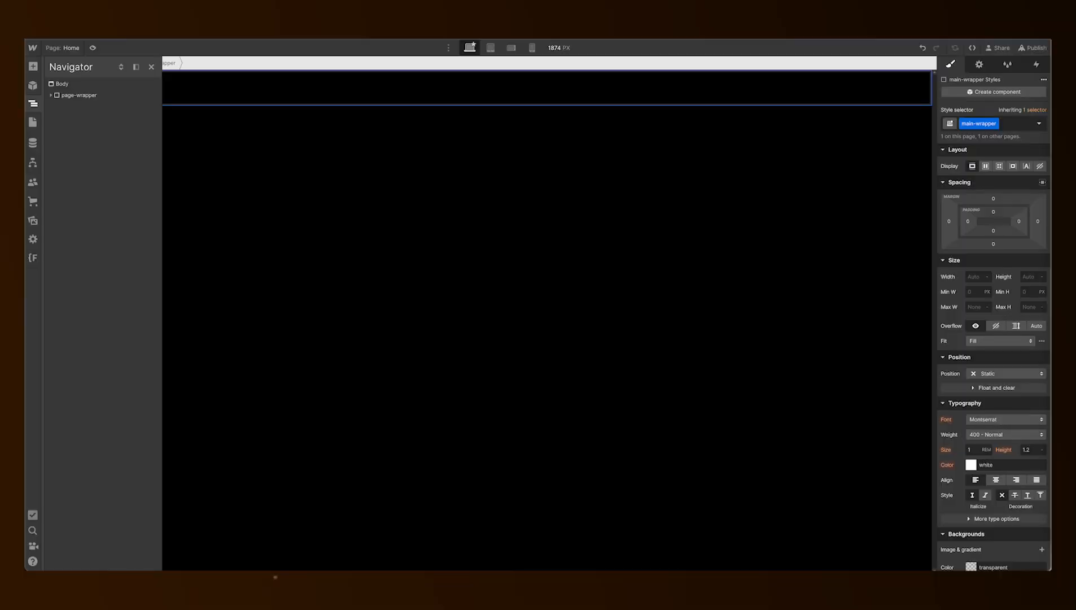
- Add a div block inside main-wrapper with the class section_hero and set its tag to Section
{"action": "key", "text": "ctrl+e"}
{"action": "type", "text": "di"}
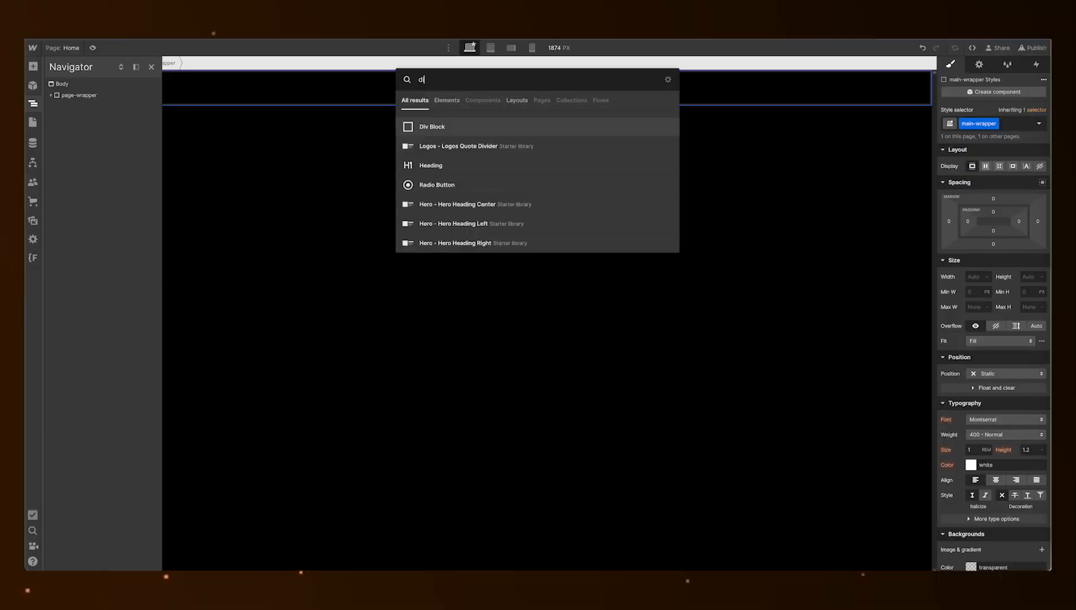
{"action": "key", "text": "Return"}
{"action": "key", "text": "ctrl+Return"}
{"action": "type", "text": "sectiond"}
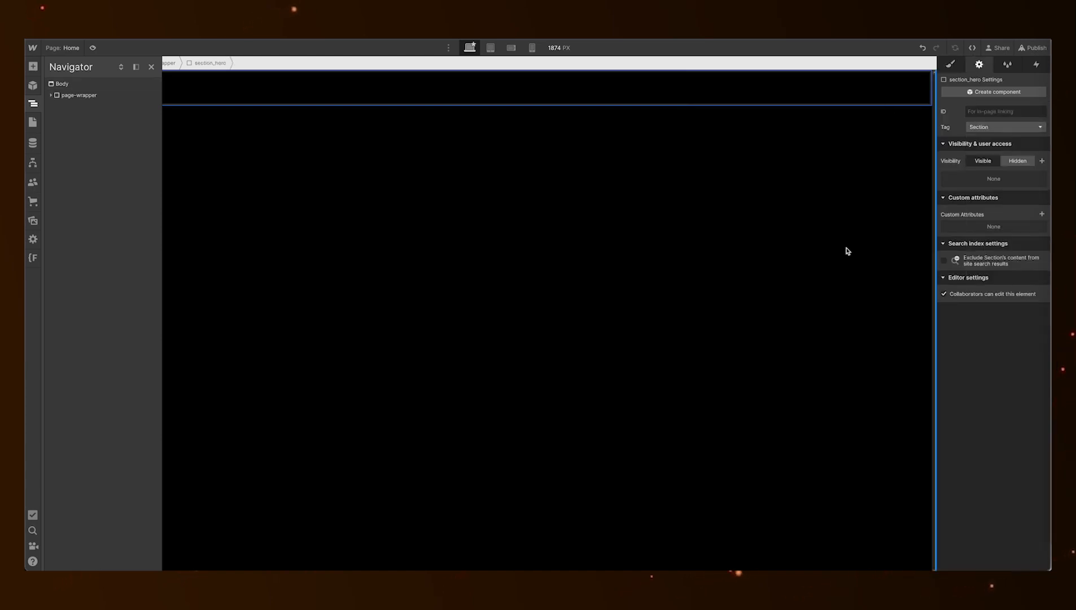
{"action": "left_click", "coordinate": [83, 107]}
{"action": "left_click", "coordinate": [1005, 127]}
{"action": "left_click", "coordinate": [992, 185]}
{"action": "key", "text": "z"}
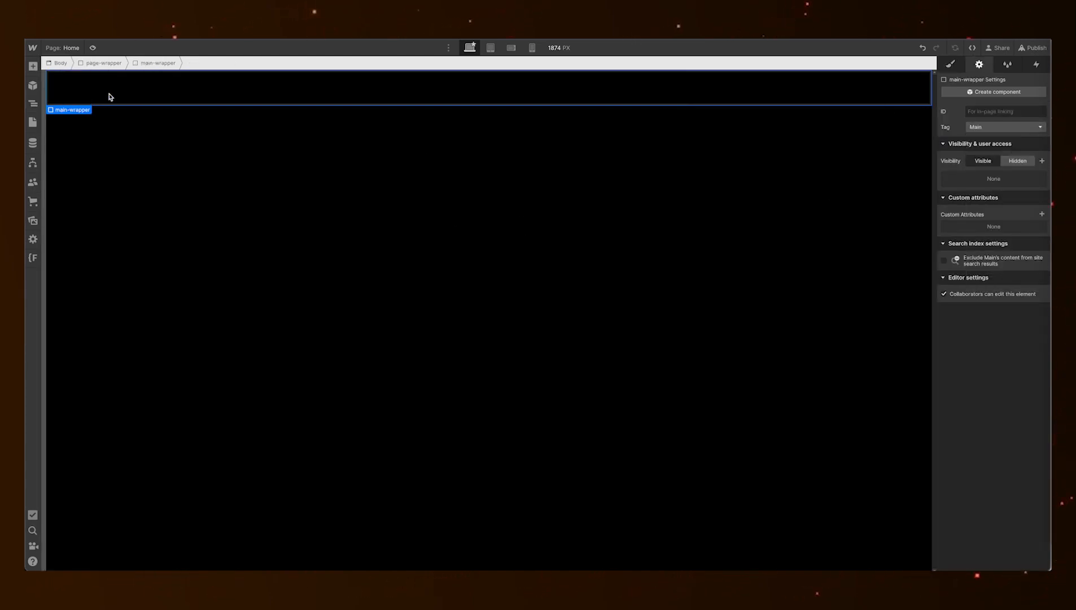
- Add an HTML Embed inside page-wrapper below main-wrapper and give it the class background-video-sparks
{"action": "left_click", "coordinate": [33, 104]}
{"action": "left_click", "coordinate": [74, 96]}
{"action": "key", "text": "ctrl+e"}
{"action": "type", "text": "emb"}
{"action": "key", "text": "Return"}
{"action": "left_click", "coordinate": [336, 197]}
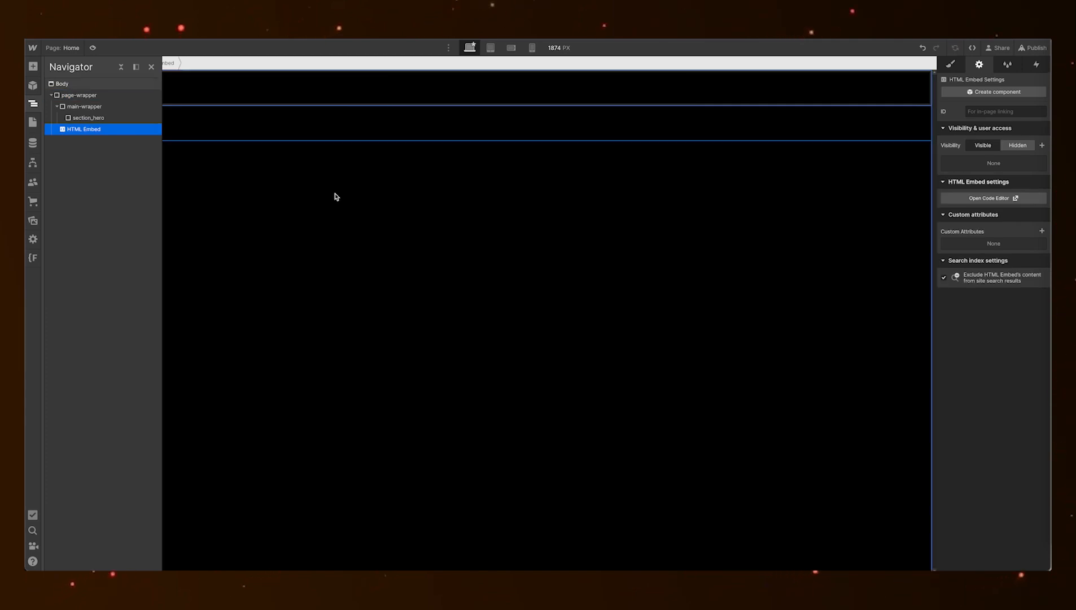
{"action": "key", "text": "s"}
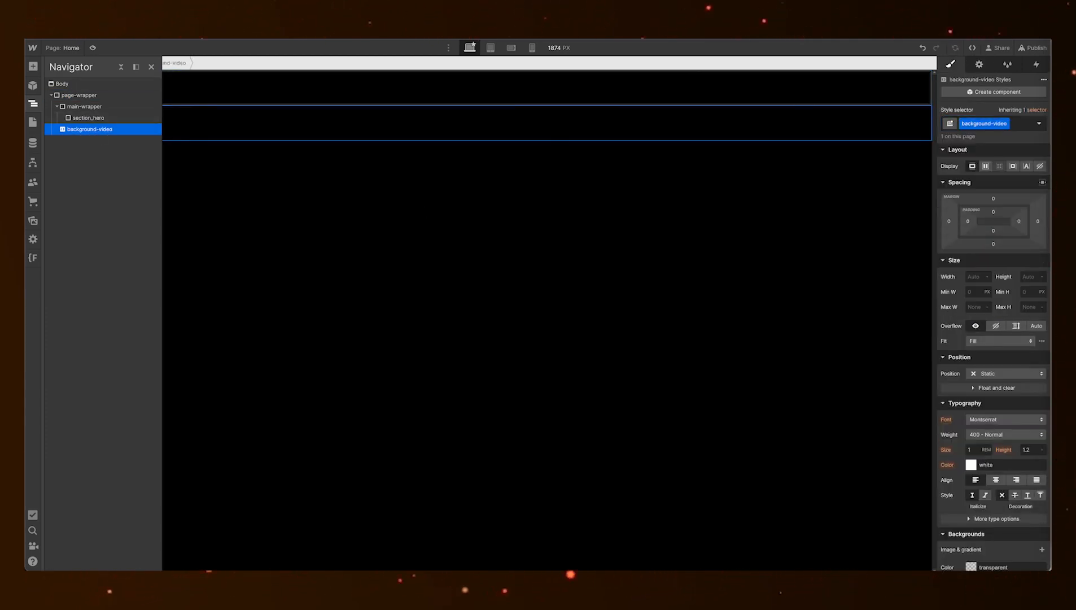
{"action": "key", "text": "d"}
- Paste the copied spark video code into the background-video-sparks embed and save it
{"action": "left_click", "coordinate": [988, 198]}
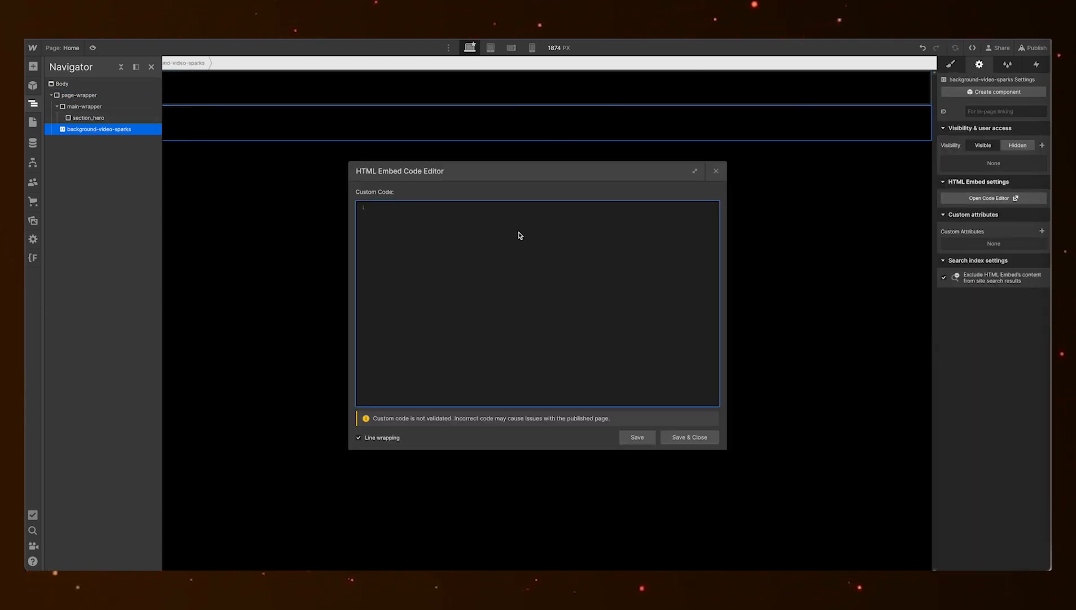
{"action": "left_click", "coordinate": [519, 235]}
{"action": "key", "text": "ctrl+v"}
{"action": "left_click", "coordinate": [689, 437]}
- Set the background-video-sparks embed's position to Fixed and its opacity to 30%
{"action": "key", "text": "s"}
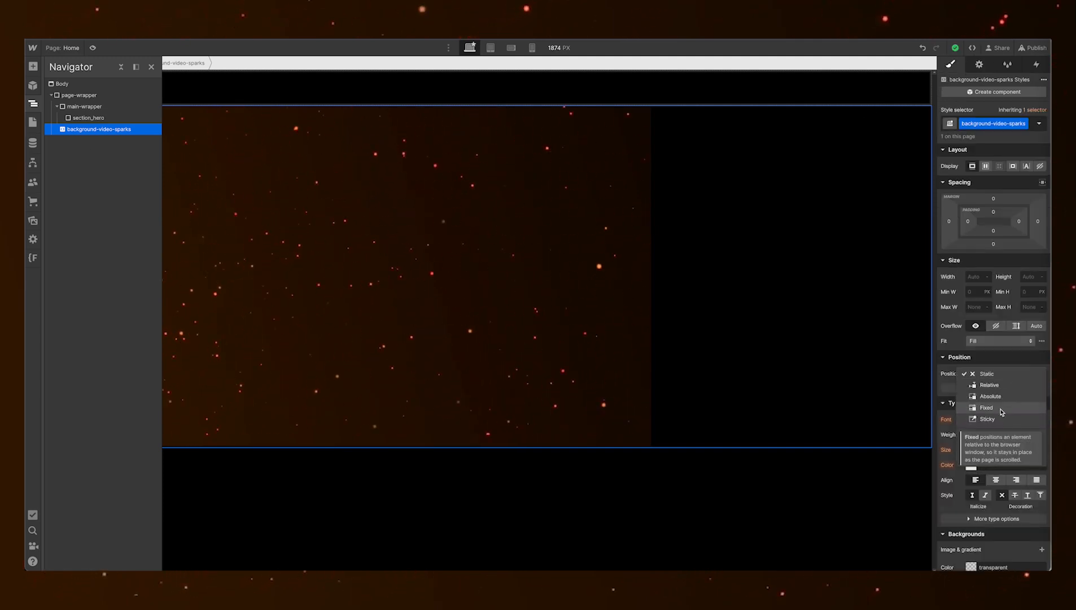
{"action": "left_click", "coordinate": [1001, 412]}
{"action": "scroll", "coordinate": [1002, 406], "scroll_direction": "down", "scroll_amount": 5}
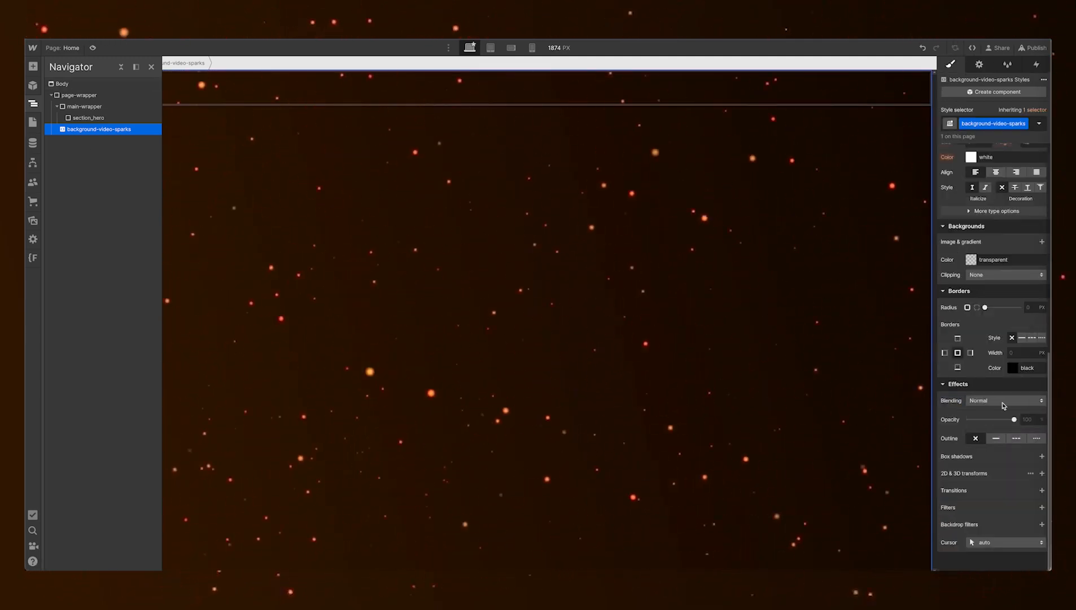
{"action": "left_click_drag", "start_coordinate": [1011, 420], "coordinate": [986, 427]}
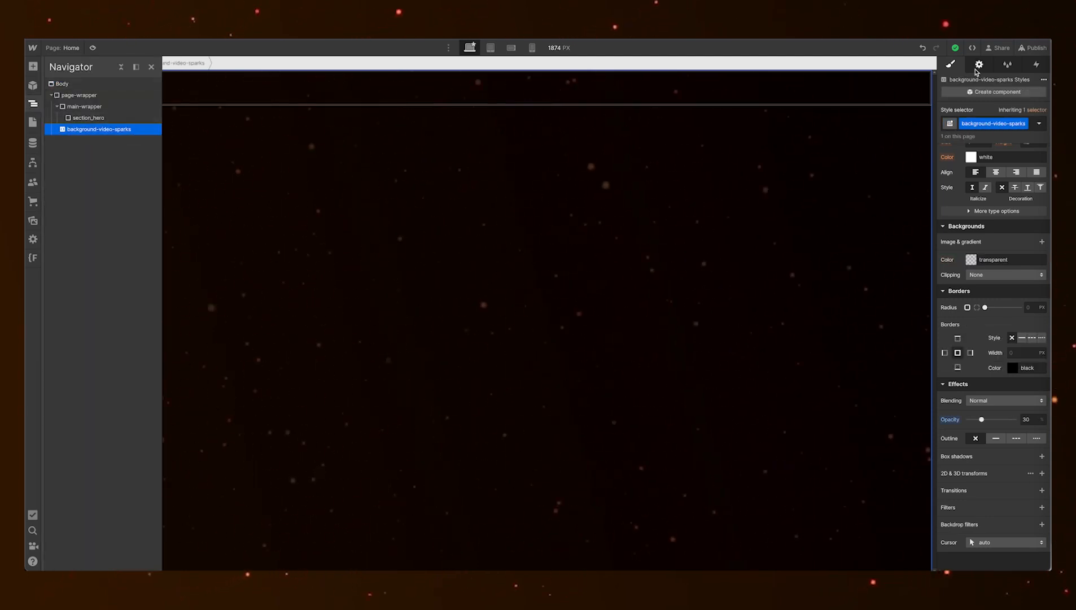
{"action": "double_click", "coordinate": [463, 209]}
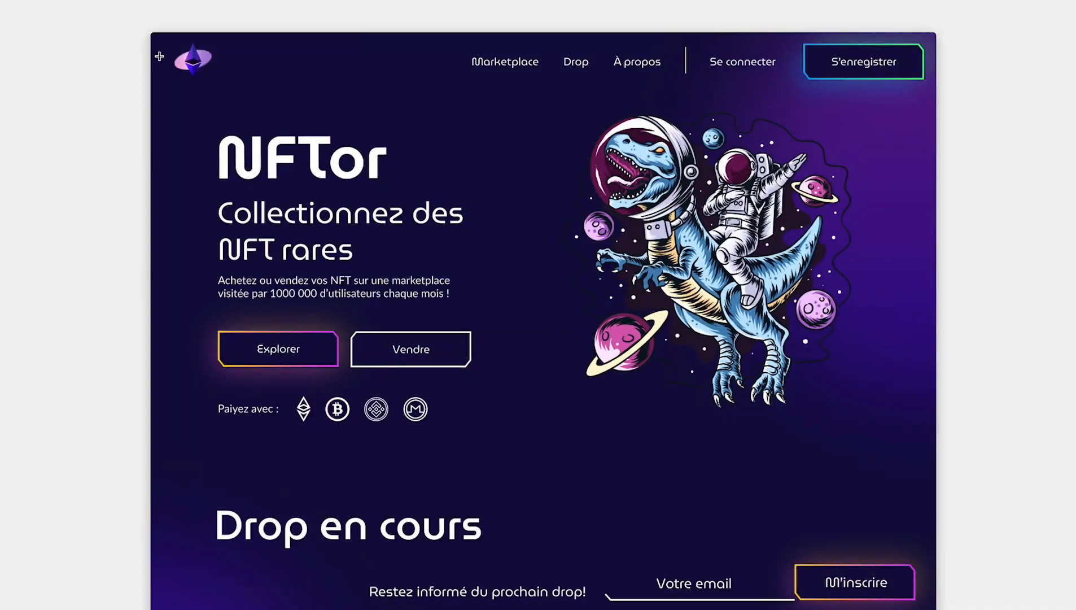
- In the NFTor design file, draw a rectangle of about 2314 × 1328 over the hero and fill it with a red-to-transparent linear gradient
{"action": "left_click_drag", "start_coordinate": [150, 32], "coordinate": [936, 484]}
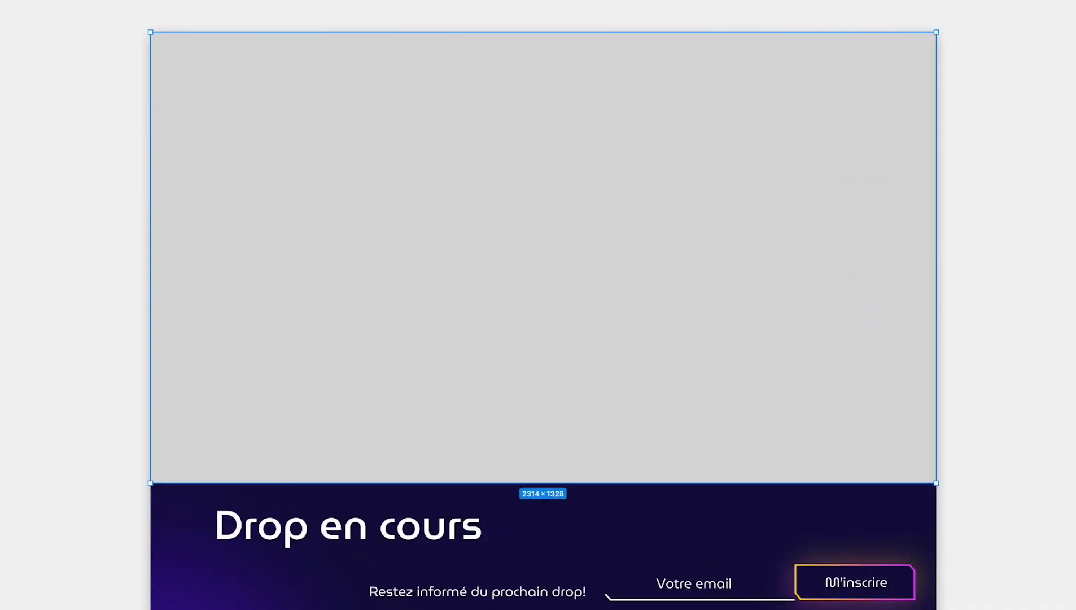
{"action": "left_click", "coordinate": [961, 177]}
{"action": "left_click", "coordinate": [966, 192]}
{"action": "left_click", "coordinate": [1075, 238]}
{"action": "left_click", "coordinate": [1075, 206]}
{"action": "left_click_drag", "start_coordinate": [1021, 276], "coordinate": [1075, 237]}
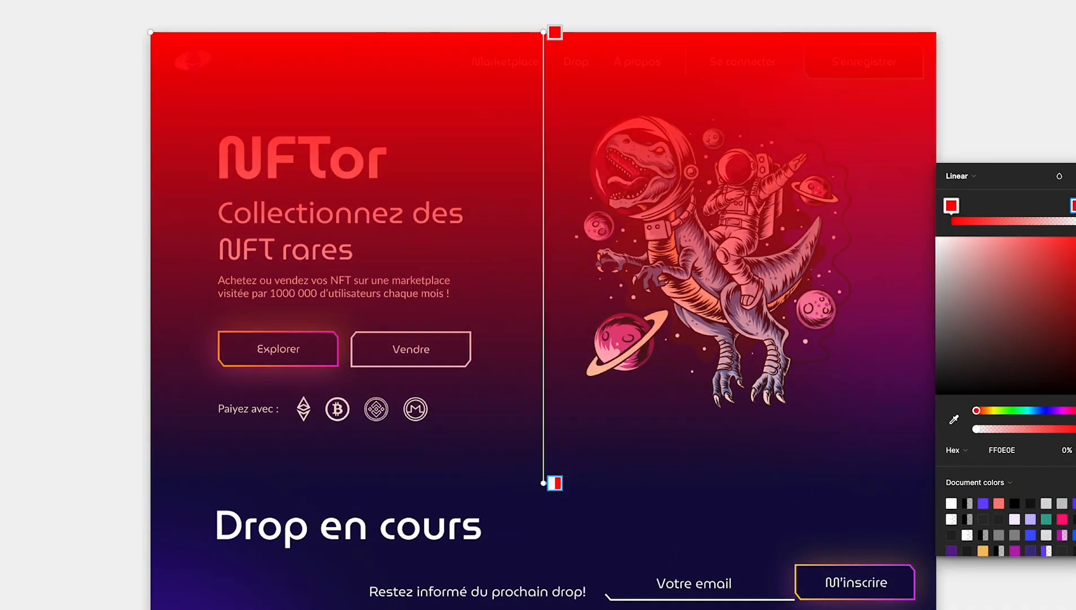
- Lower the red gradient's opacity and flip it so the colour is strongest at the hero's lower edge
{"action": "left_click", "coordinate": [1023, 431]}
{"action": "left_click", "coordinate": [1075, 176]}
{"action": "key", "text": "shift+v"}
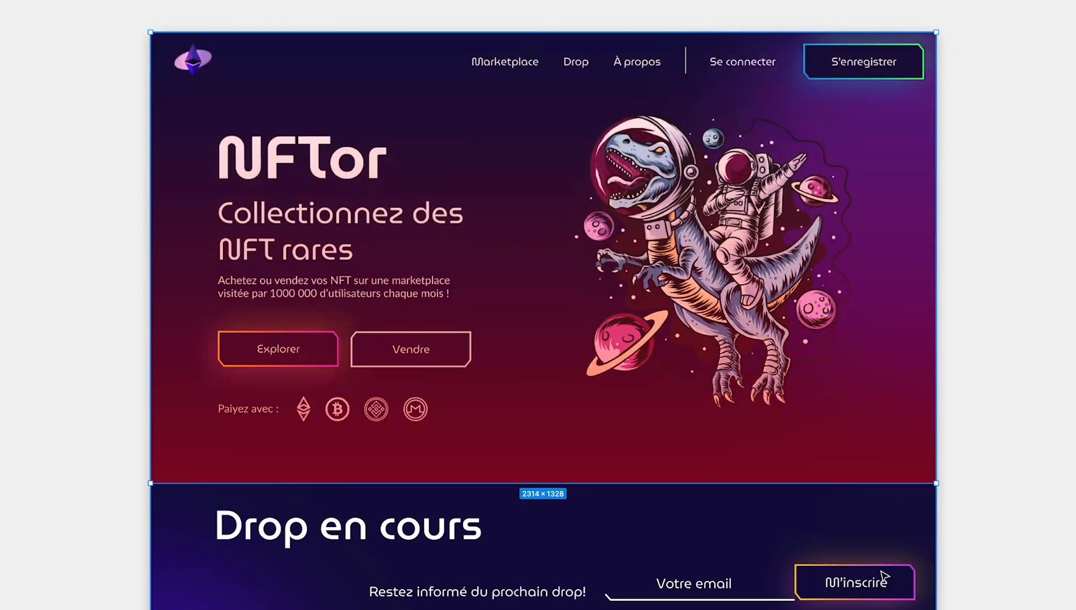
- Shorten the gradient rectangle from below to about 2314 × 1234, above the "Drop en cours" heading
{"action": "left_click_drag", "start_coordinate": [572, 483], "coordinate": [573, 451]}
{"action": "scroll", "coordinate": [498, 556], "scroll_direction": "up", "scroll_amount": 3}
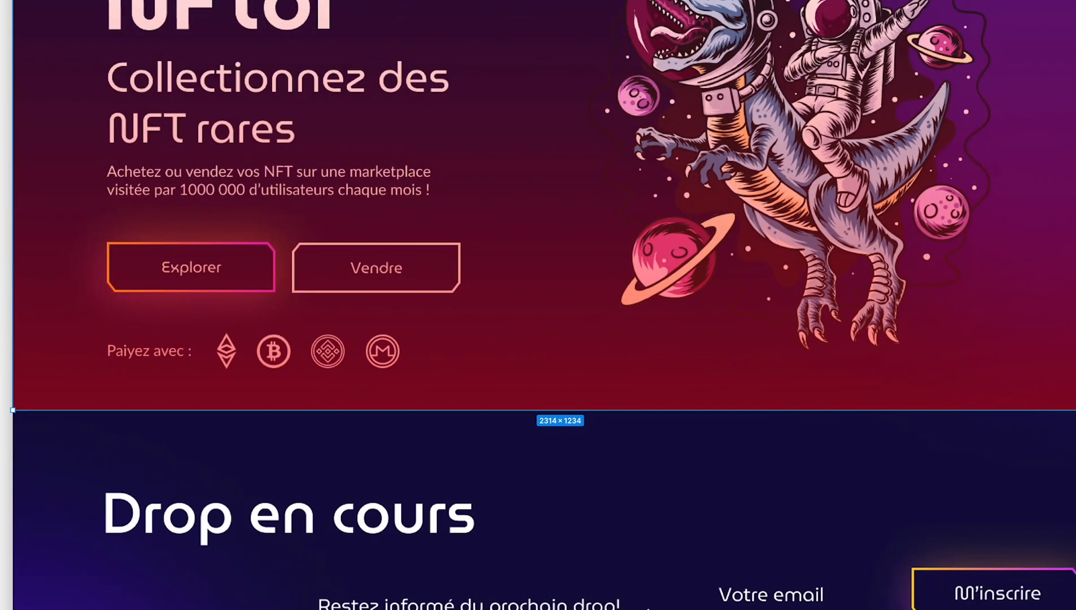
{"action": "scroll", "coordinate": [827, 442], "scroll_direction": "right", "scroll_amount": 5}
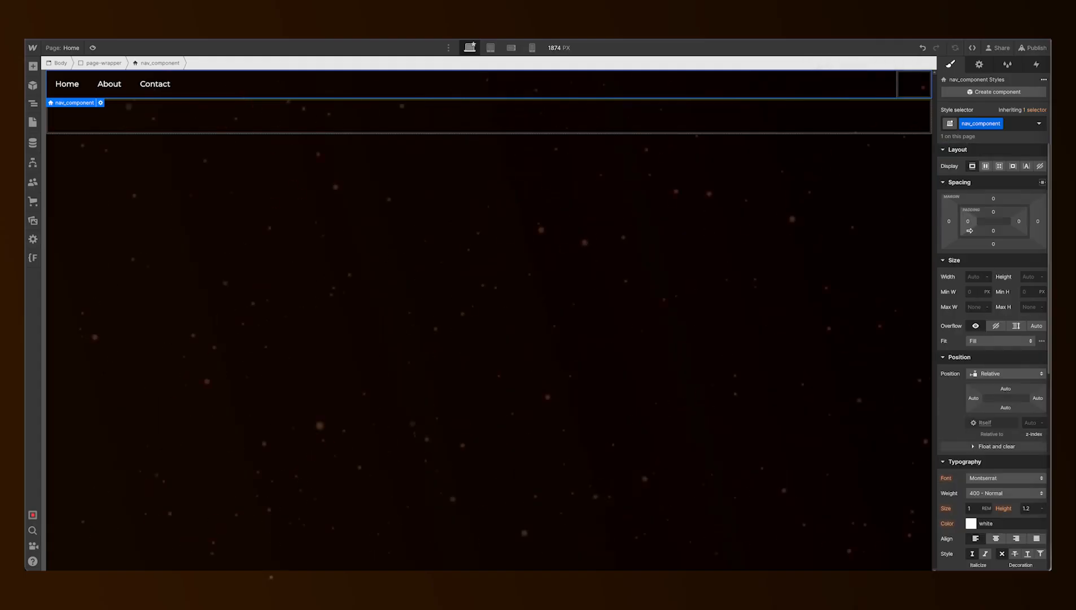
- Back in Webflow, rename the three navbar links "Les origines", "Les ingrédients" and "Banshee" with a skull-and-crossbones emoji
{"action": "type", "text": "Les origines"}
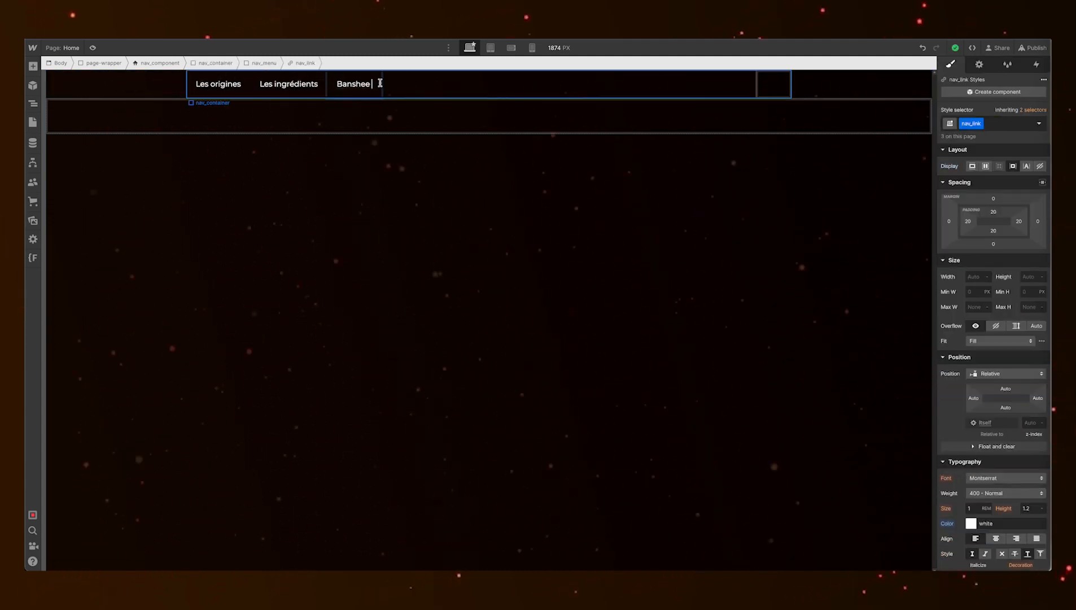
{"action": "key", "text": "ctrl+super+space"}
{"action": "left_click", "coordinate": [428, 122]}
- Name the div block at the navbar's end with the nav_ prefix and give the middle link block the class nav_brand
{"action": "left_click", "coordinate": [773, 87]}
{"action": "type", "text": "nav_"}
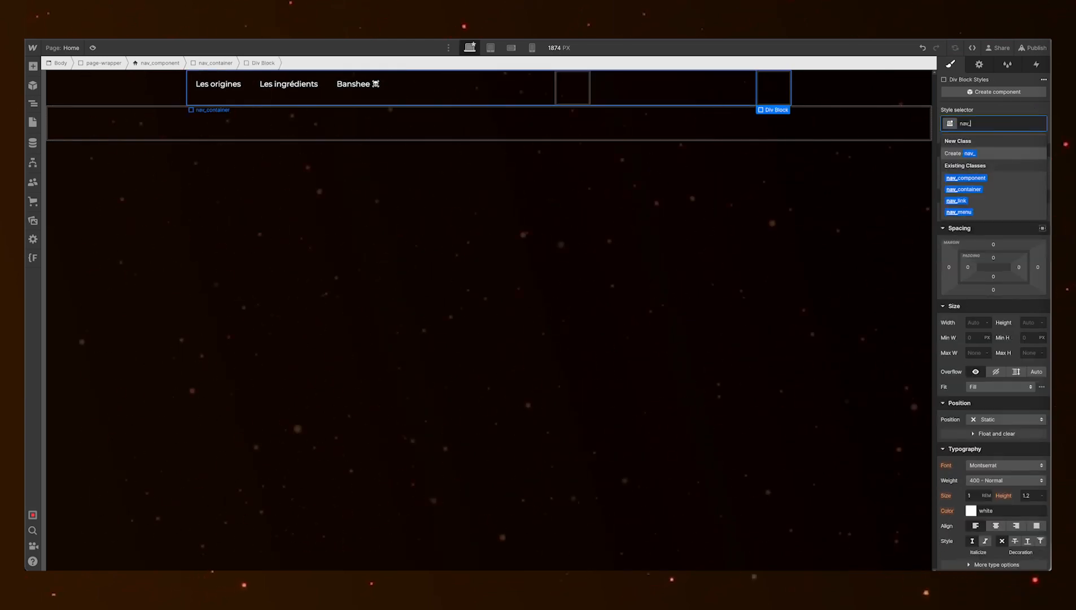
{"action": "left_click", "coordinate": [572, 87]}
{"action": "key", "text": "super+Return"}
{"action": "type", "text": "nav_brand"}
{"action": "key", "text": "Return"}
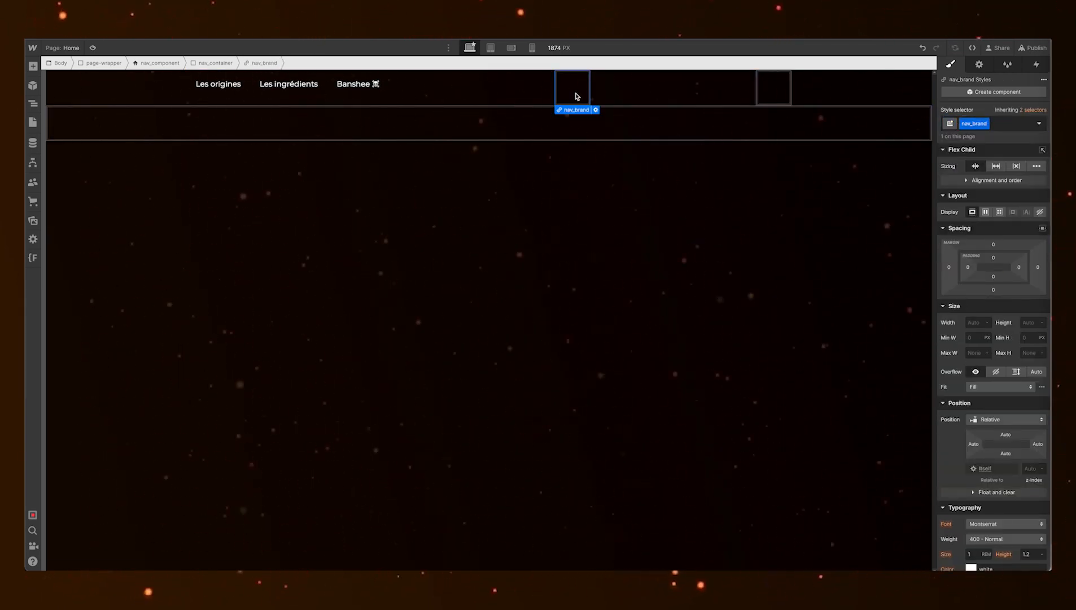
- Assign the class nav_logo to the logo element within nav_brand
{"action": "key", "text": "super+Return"}
{"action": "type", "text": "nav_logo"}
{"action": "key", "text": "Return"}
{"action": "left_click", "coordinate": [608, 166]}
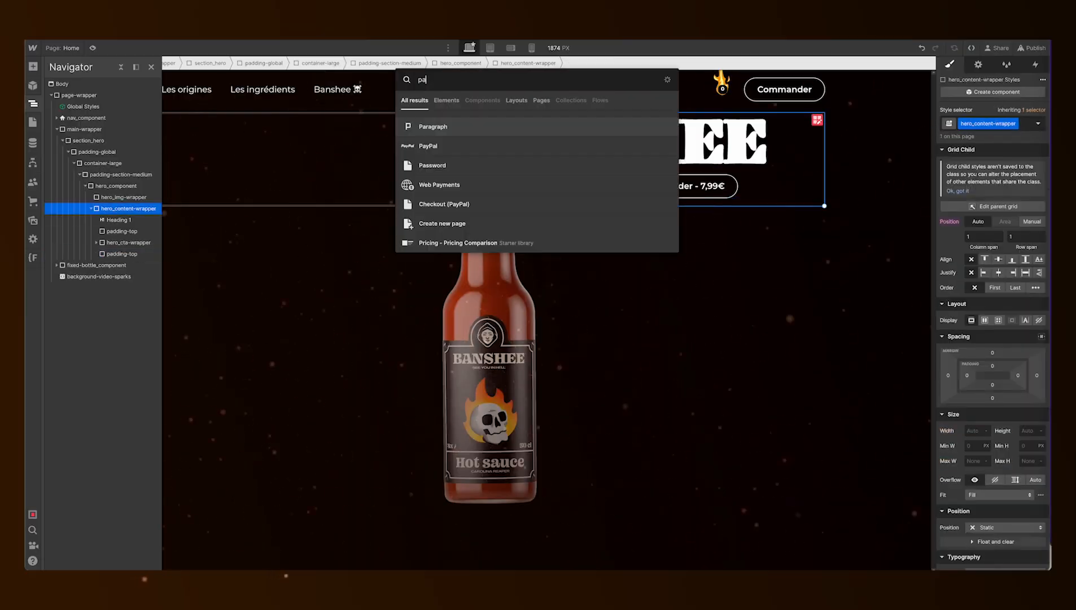
- Add a paragraph to hero_content-wrapper with a 0rem bottom margin and text starting "Découvrez notre sauce millénaire, concentré de feu et de flamme"
{"action": "key", "text": "Return"}
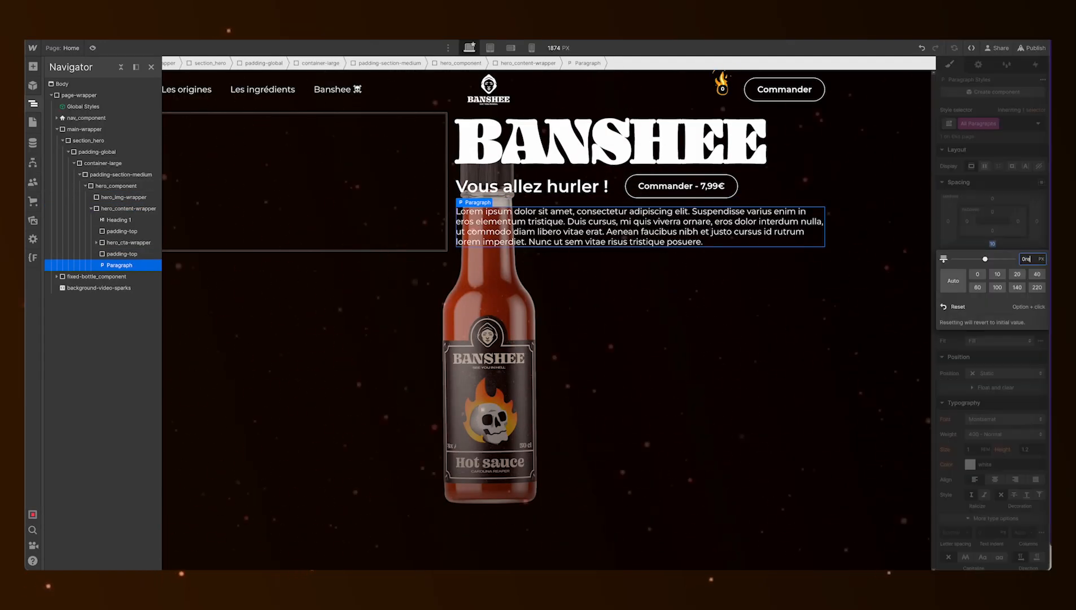
{"action": "double_click", "coordinate": [624, 240]}
{"action": "type", "text": "Découvre"}
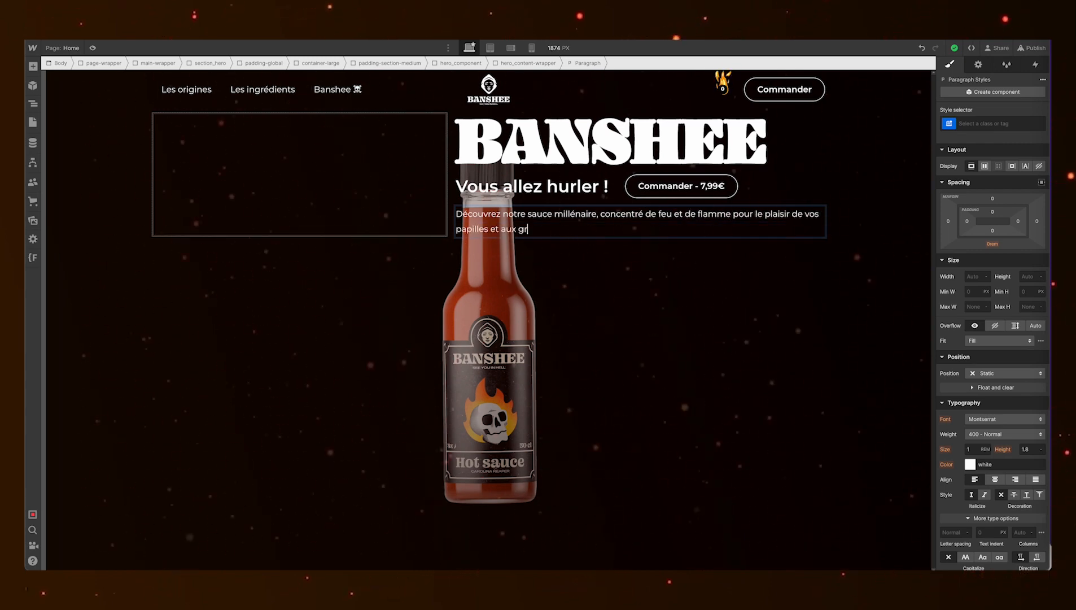
- Paste a padding-top spacer below the hero paragraph and replace its padding-small class with padding-large
{"action": "key", "text": "Up"}
{"action": "key", "text": "ctrl+v"}
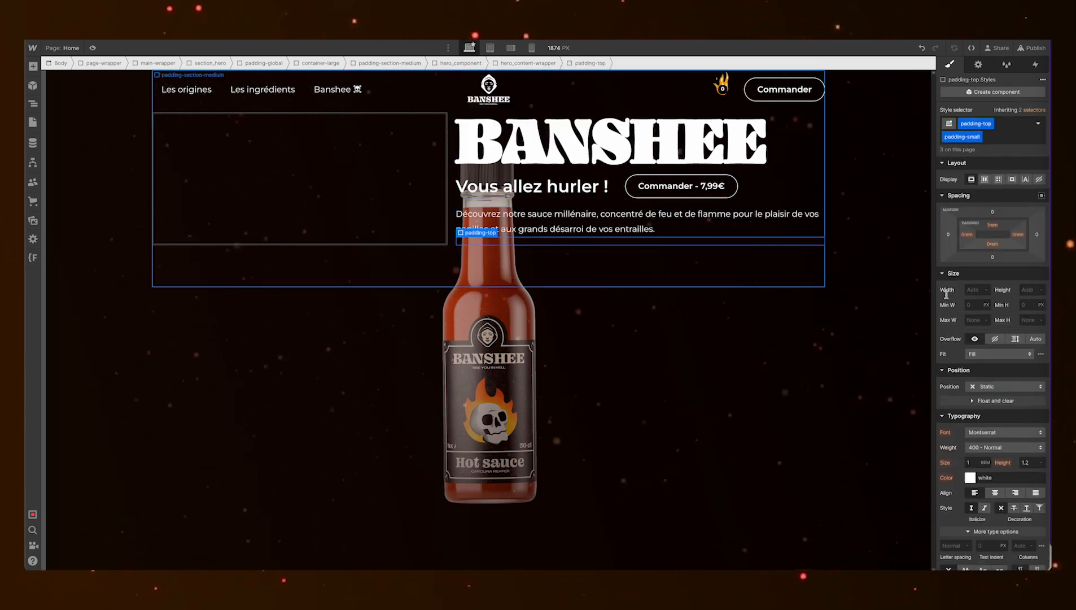
{"action": "key", "text": "BackSpace"}
{"action": "key", "text": "BackSpace"}
- Give the div below the spacer the class hero_review-wrapper, laid out as horizontal centre-aligned flex, and place the text "Ardente" in it
{"action": "type", "text": "hero_review-wrapper"}
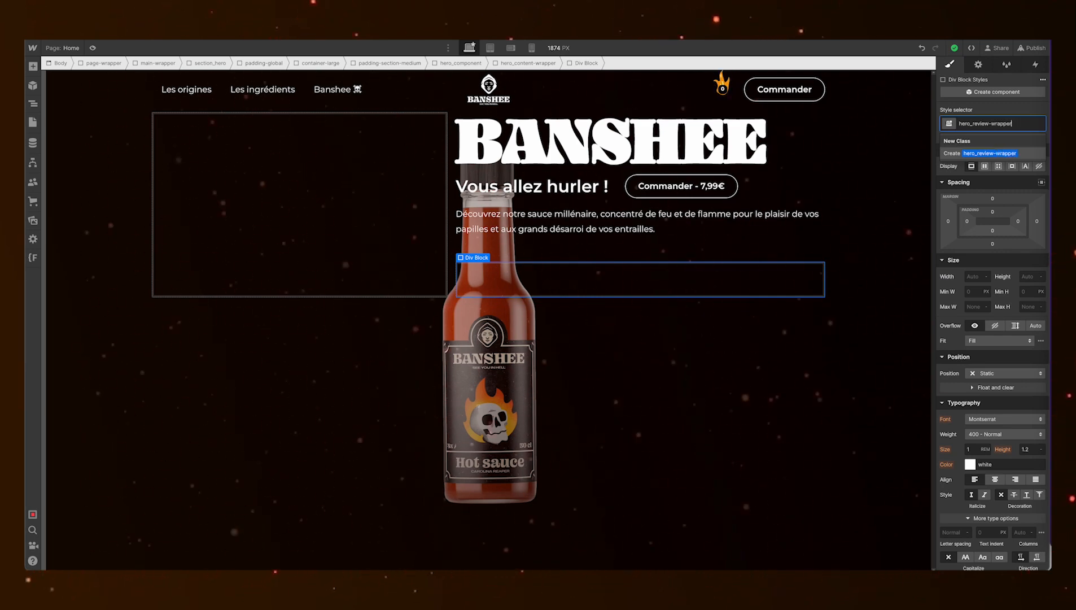
{"action": "key", "text": "Return"}
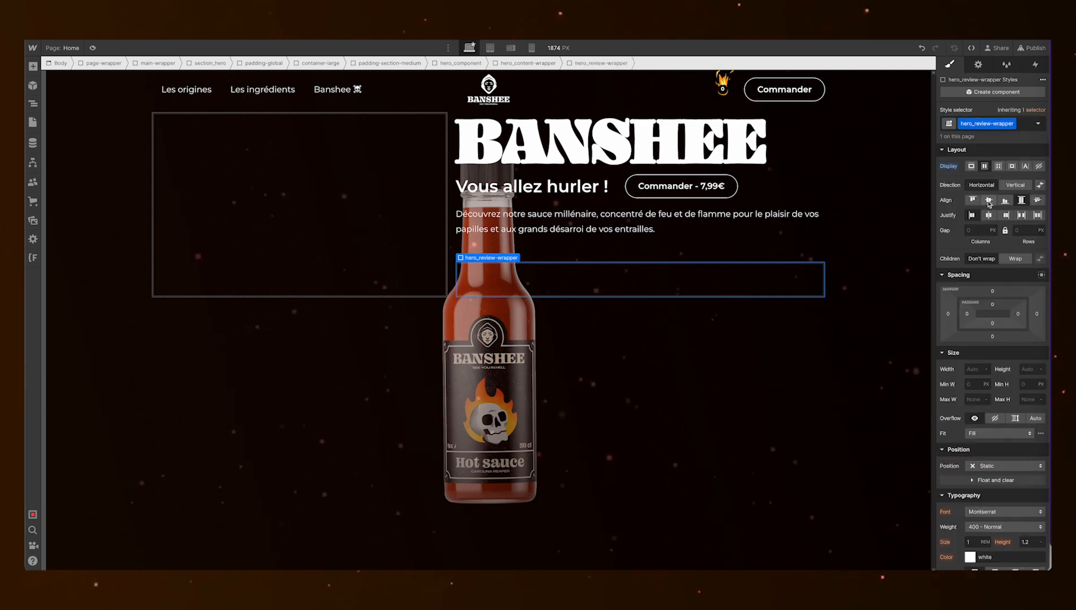
{"action": "key", "text": "ctrl+v"}
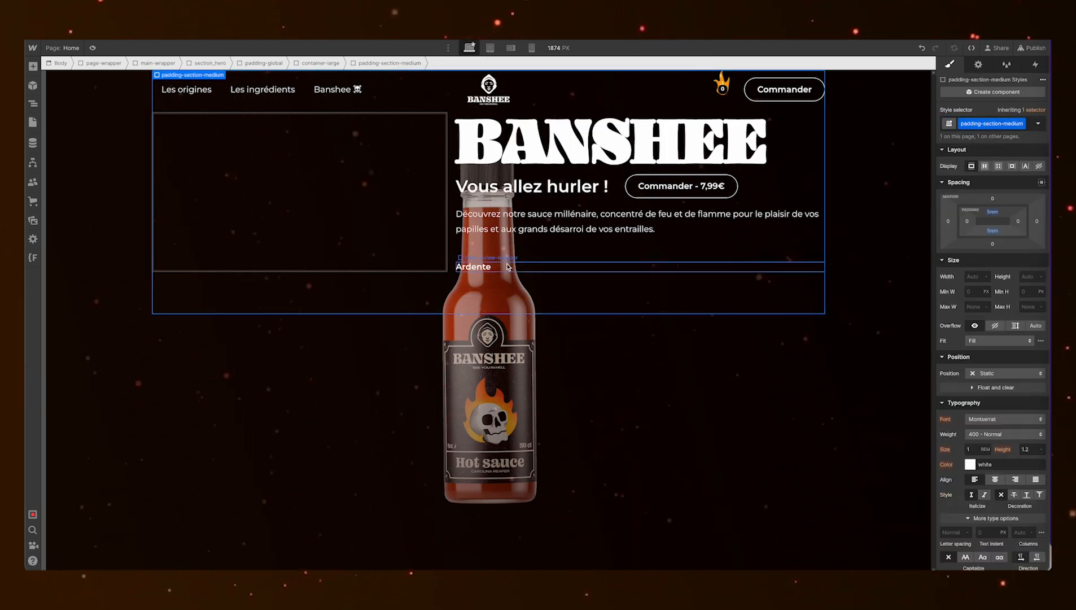
{"action": "key", "text": "ctrl+Return"}
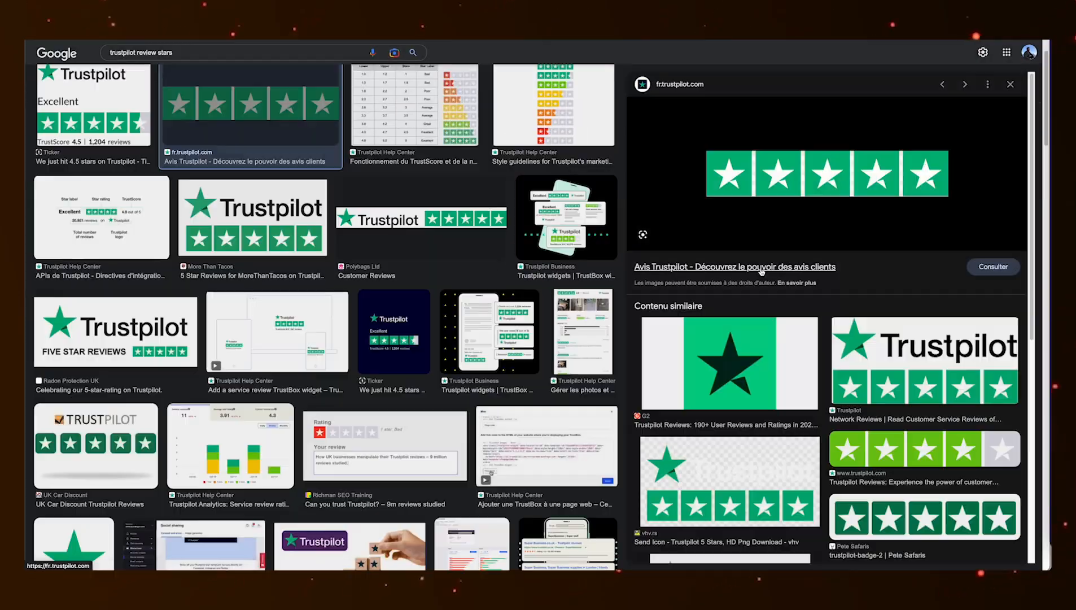
- Add the five-star Trustpilot image stars-5.svg with class hero_trustpilot-review and the text "Basé sur 356 avis" after "Ardente"
{"action": "scroll", "coordinate": [416, 340], "scroll_direction": "down", "scroll_amount": 5}
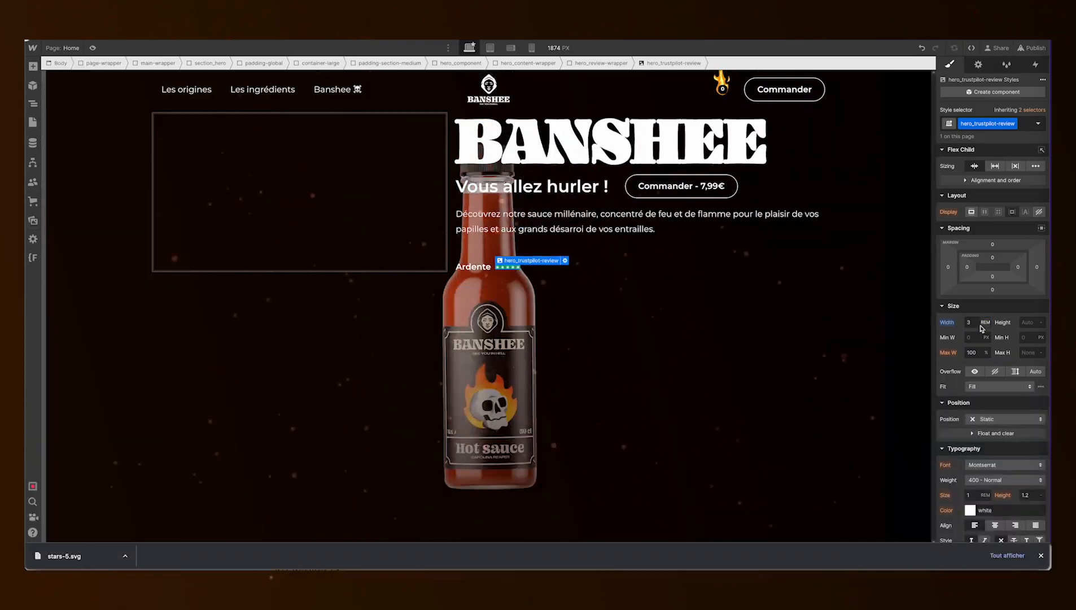
{"action": "key", "text": "ctrl+k"}
{"action": "type", "text": "te"}
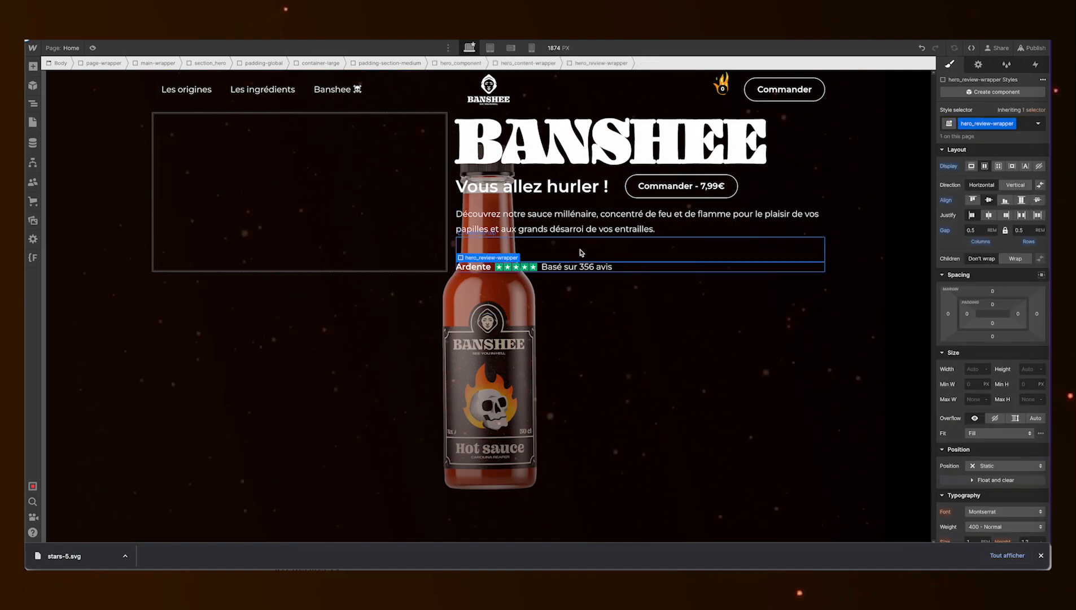
{"action": "left_click", "coordinate": [581, 252]}
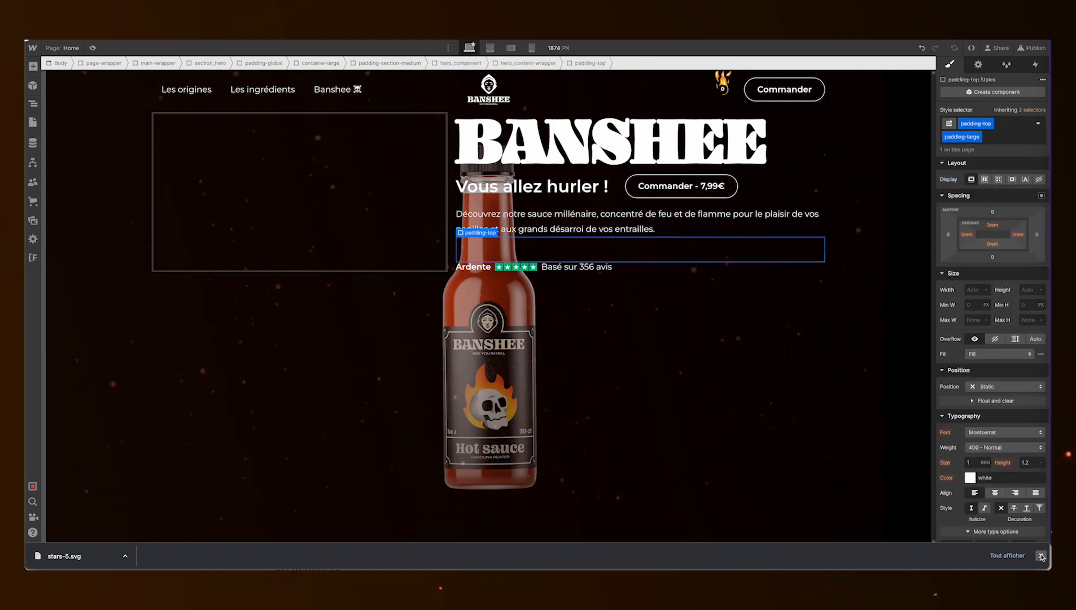
{"action": "left_click", "coordinate": [1040, 555]}
- Set the hero content block to a vertical flex layout with centred justification
{"action": "left_click", "coordinate": [170, 93]}
{"action": "left_click", "coordinate": [985, 165]}
{"action": "left_click", "coordinate": [1015, 184]}
{"action": "left_click", "coordinate": [989, 216]}
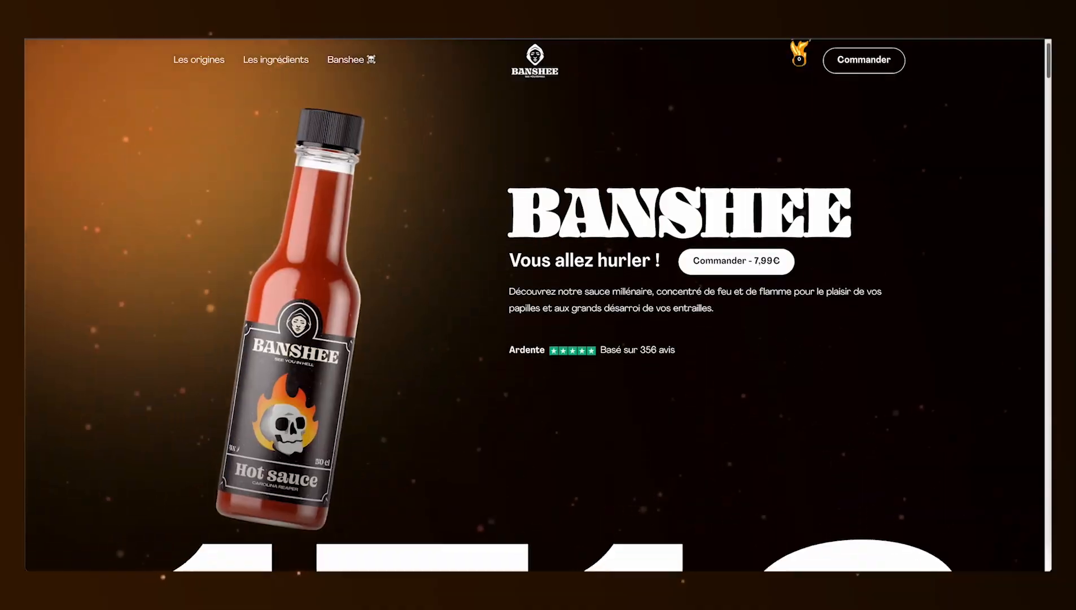
- Examine the page's scroll animation from the hero through the "1713" and "La genèse" sections
{"action": "scroll", "coordinate": [536, 305], "scroll_direction": "down", "scroll_amount": 5}
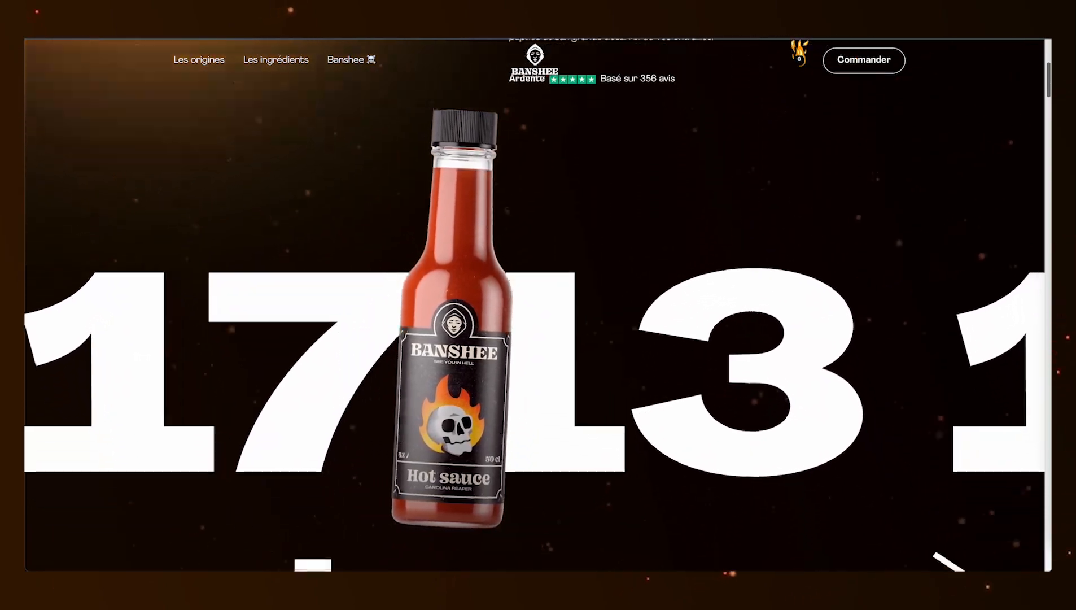
{"action": "scroll", "coordinate": [536, 305], "scroll_direction": "down", "scroll_amount": 5}
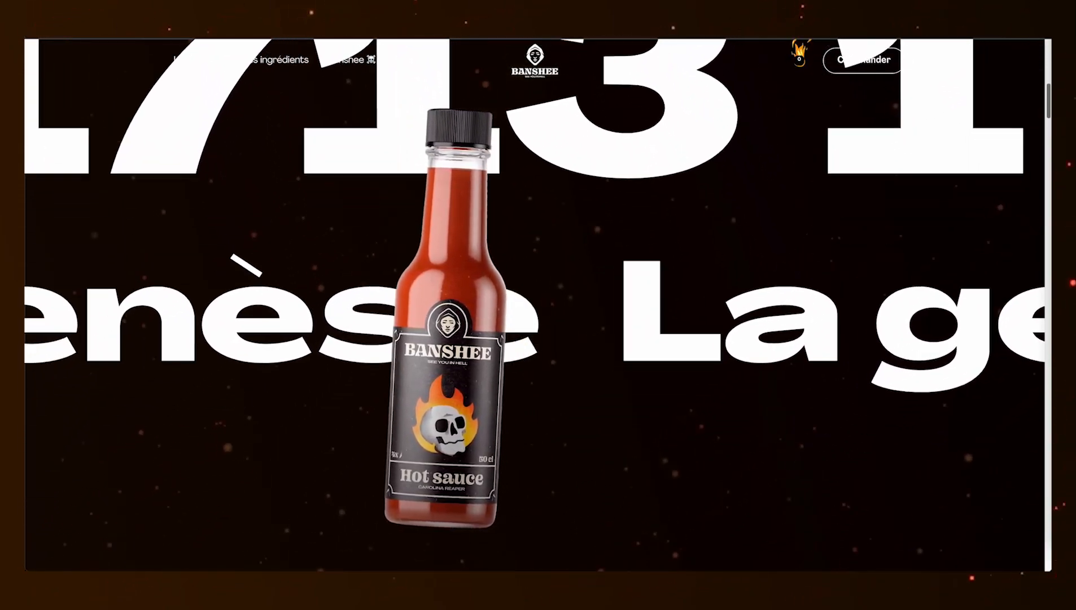
{"action": "scroll", "coordinate": [536, 305], "scroll_direction": "down", "scroll_amount": 2}
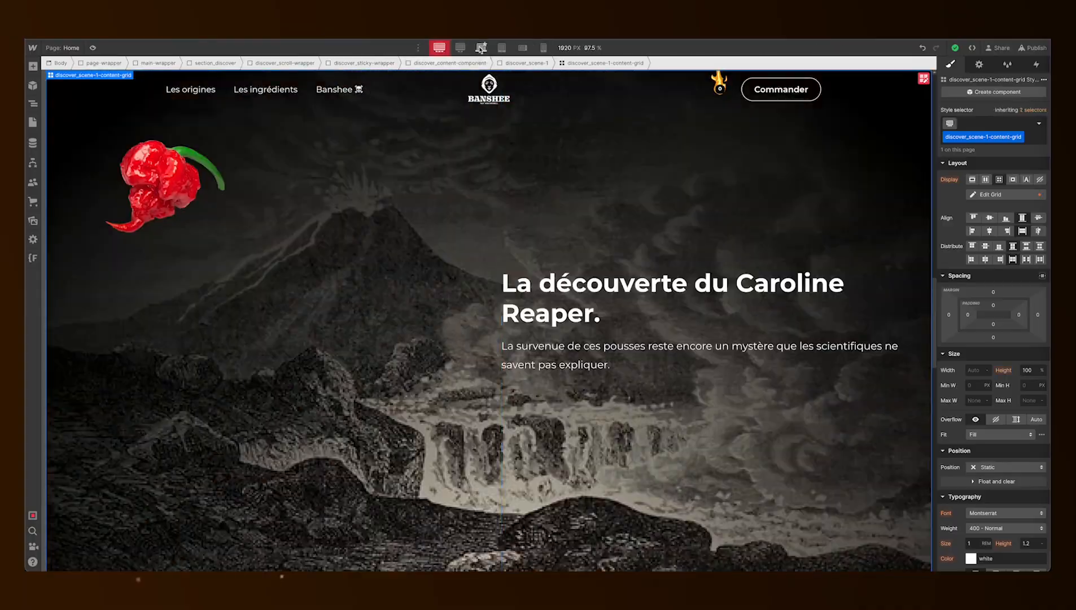
- Offset the two absolutely positioned chili illustrations within the illustration container of discover_scene-1
{"action": "key", "text": "z"}
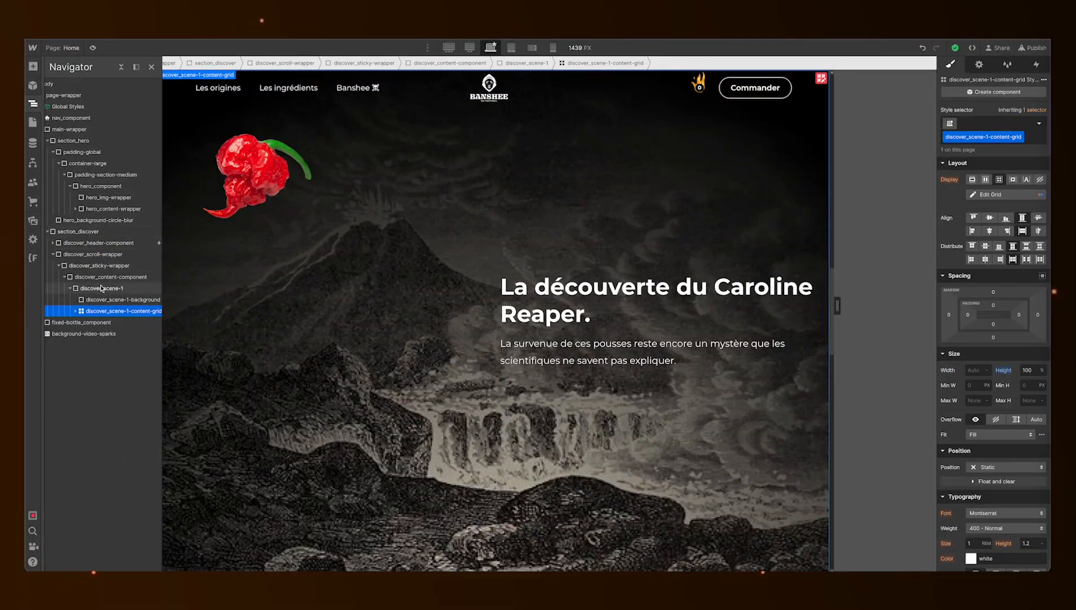
{"action": "key", "text": "z"}
{"action": "left_click", "coordinate": [257, 175]}
{"action": "scroll", "coordinate": [1005, 395], "scroll_direction": "down", "scroll_amount": 1}
{"action": "left_click_drag", "start_coordinate": [1006, 374], "coordinate": [1006, 358]}
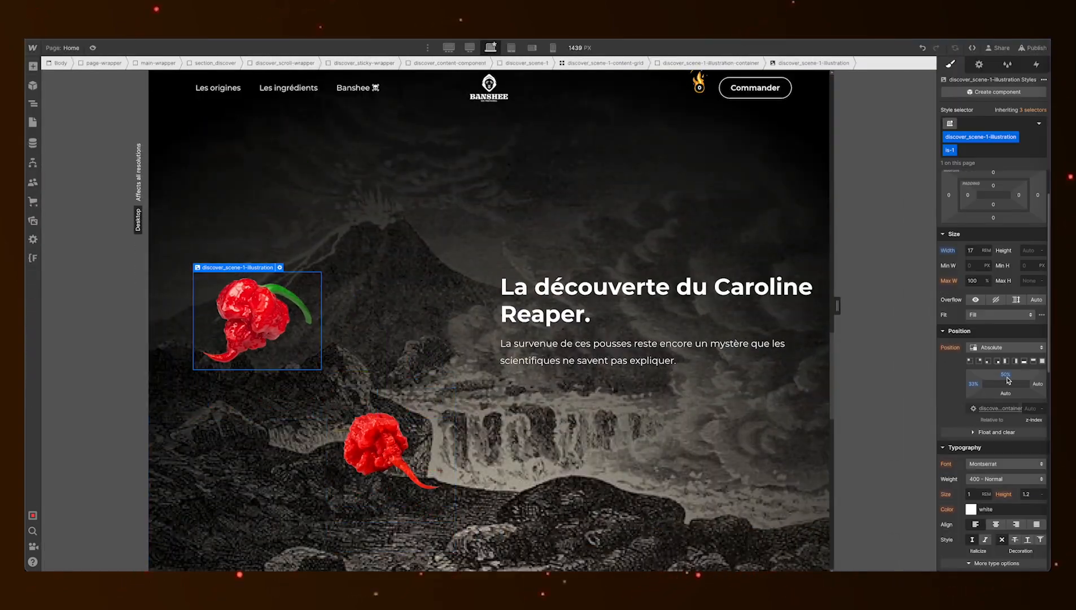
{"action": "left_click_drag", "start_coordinate": [838, 305], "coordinate": [944, 326]}
{"action": "left_click", "coordinate": [491, 48]}
- Narrow the text block of discover_scene-1 and place the L'Illustration newspaper image behind the lower chili
{"action": "left_click", "coordinate": [571, 216]}
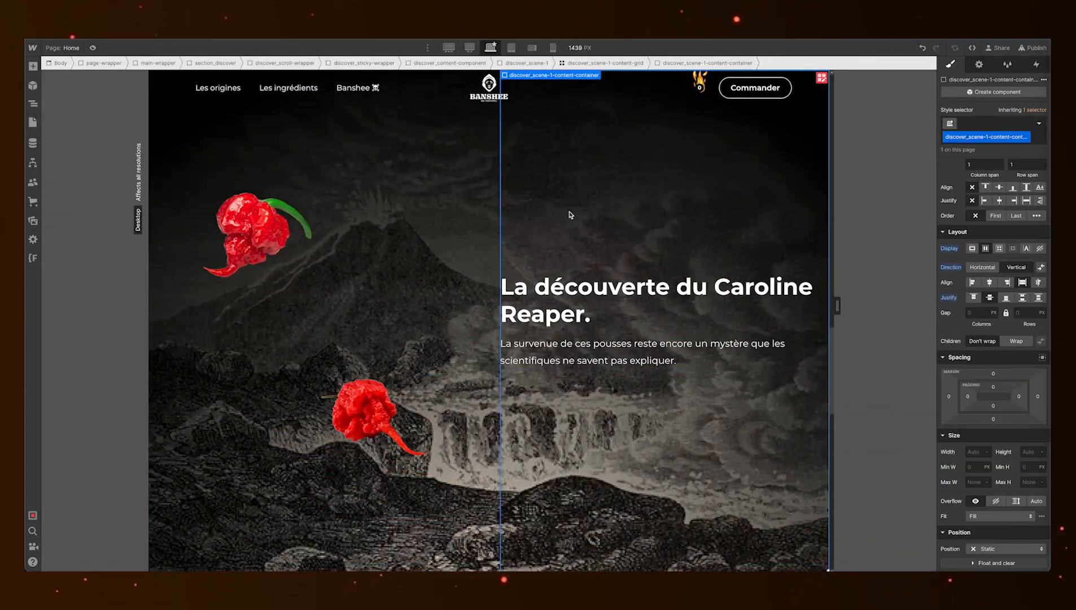
{"action": "key", "text": "z"}
{"action": "key", "text": "super+k"}
{"action": "key", "text": "super+Return"}
{"action": "type", "text": "max"}
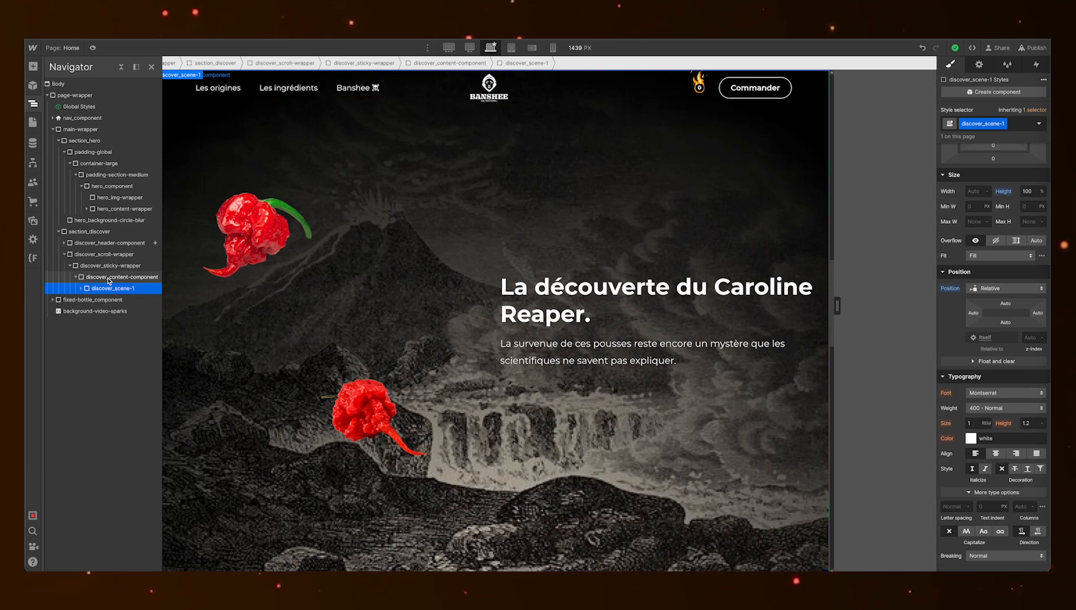
{"action": "left_click", "coordinate": [409, 258]}
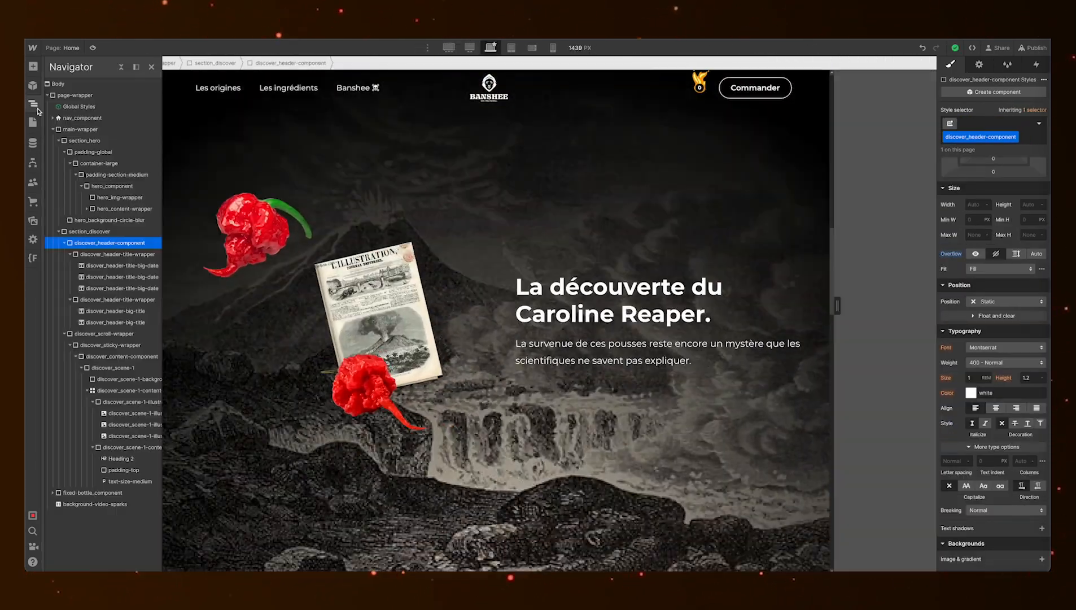
- Set the second discover_header-title-wrapper (is-2) to 400% width with its content justified to the start
{"action": "left_click", "coordinate": [112, 379]}
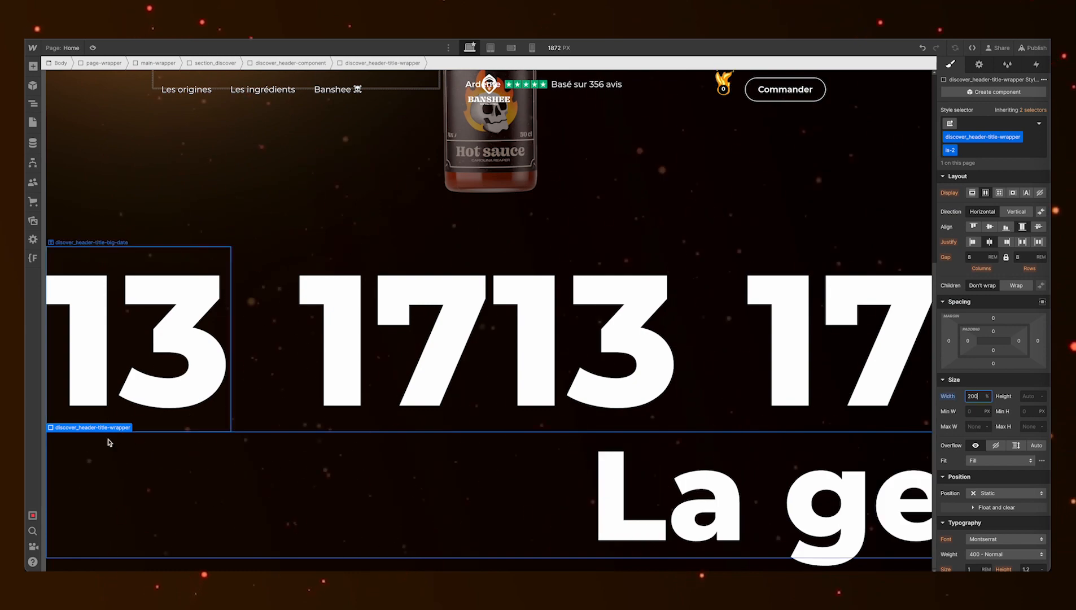
{"action": "left_click", "coordinate": [805, 478]}
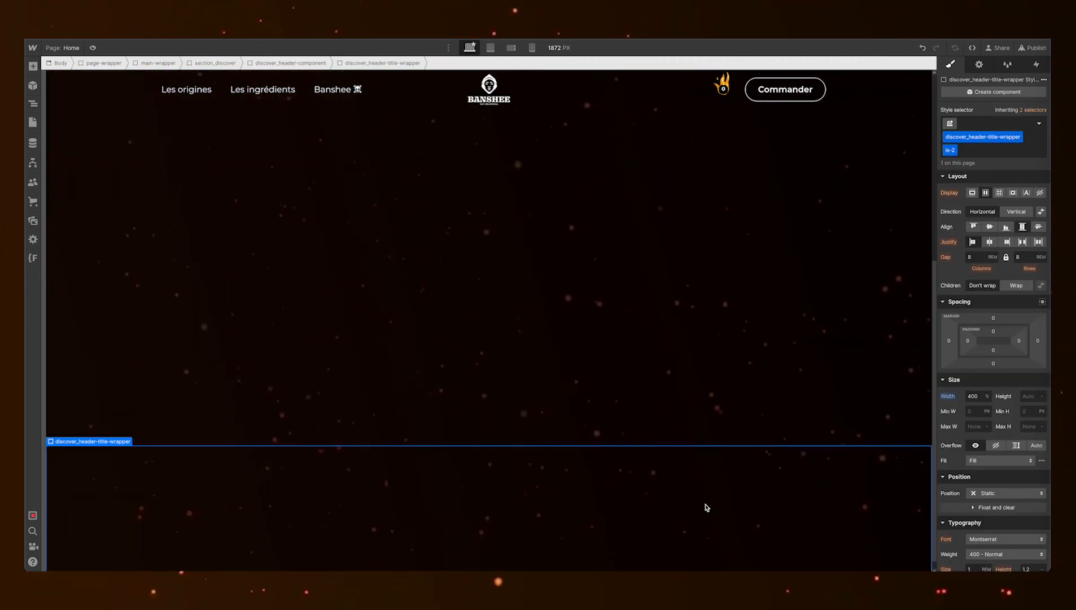
- Preview the live page, examining how the bottle and the "1713" and "La genèse" titles move while scrolling
{"action": "left_click", "coordinate": [449, 48]}
{"action": "left_click", "coordinate": [426, 93]}
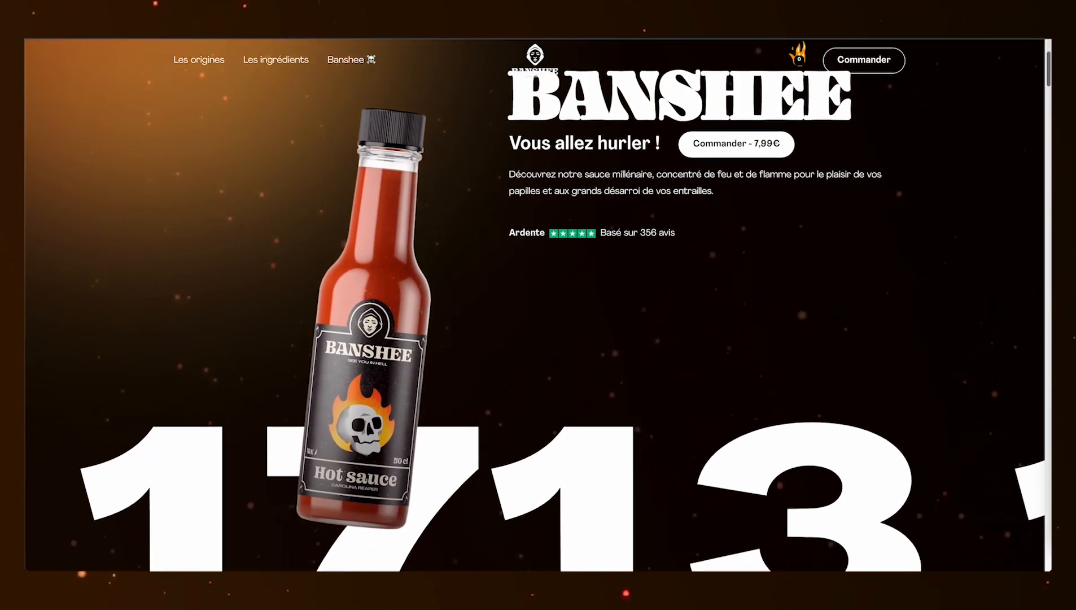
{"action": "scroll", "coordinate": [537, 304], "scroll_direction": "down", "scroll_amount": 5}
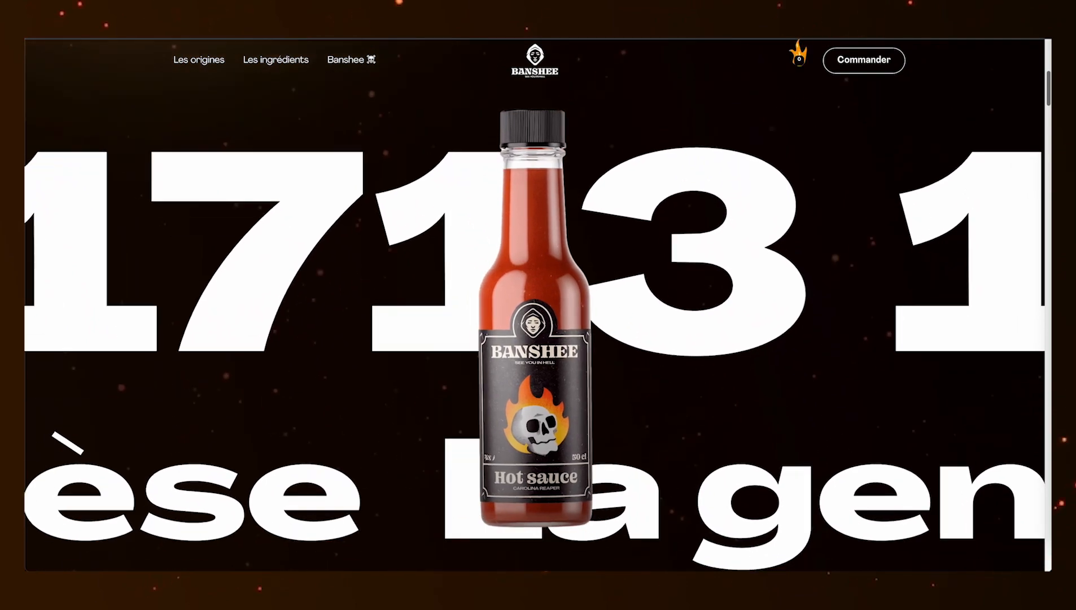
{"action": "scroll", "coordinate": [537, 305], "scroll_direction": "down", "scroll_amount": 5}
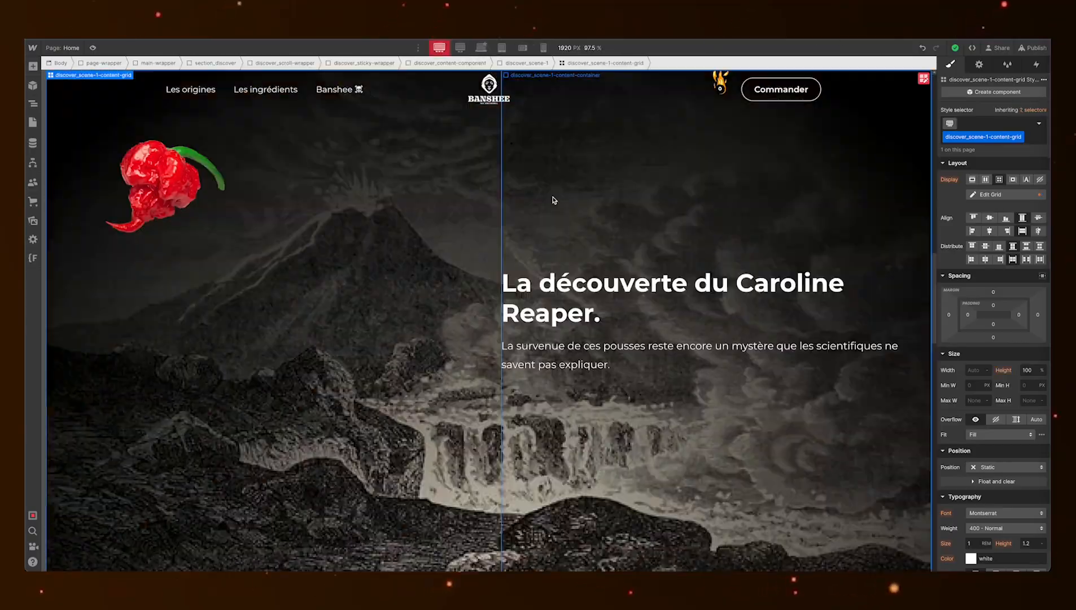
- Position the second chili illustration (is-2) in scene 1 and build the discover_scene-2-content-grid at 100% height
{"action": "key", "text": "z"}
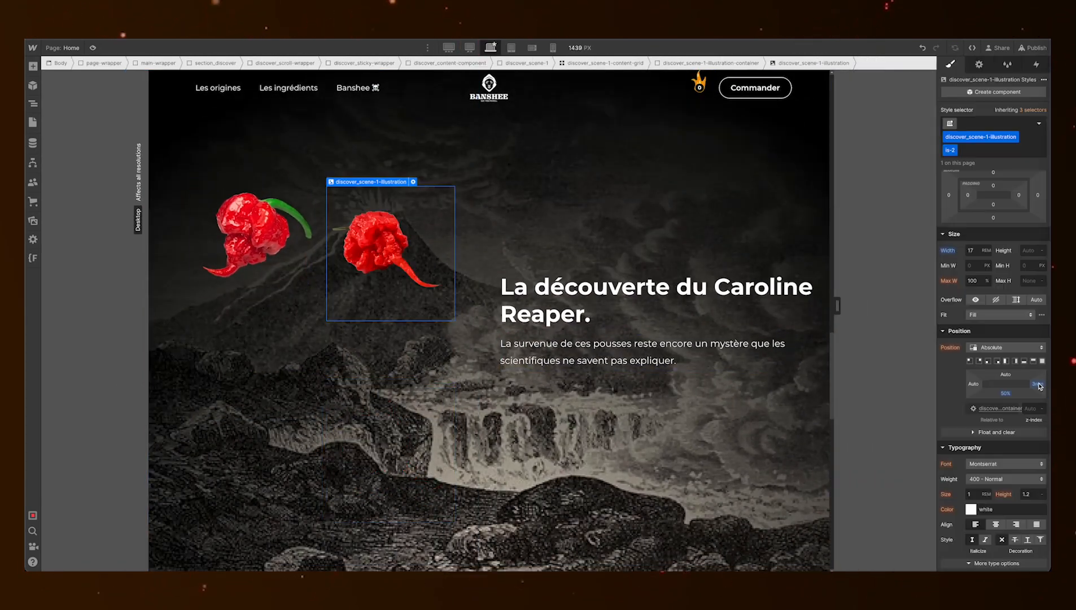
{"action": "key", "text": "super+k"}
{"action": "key", "text": "super+Return"}
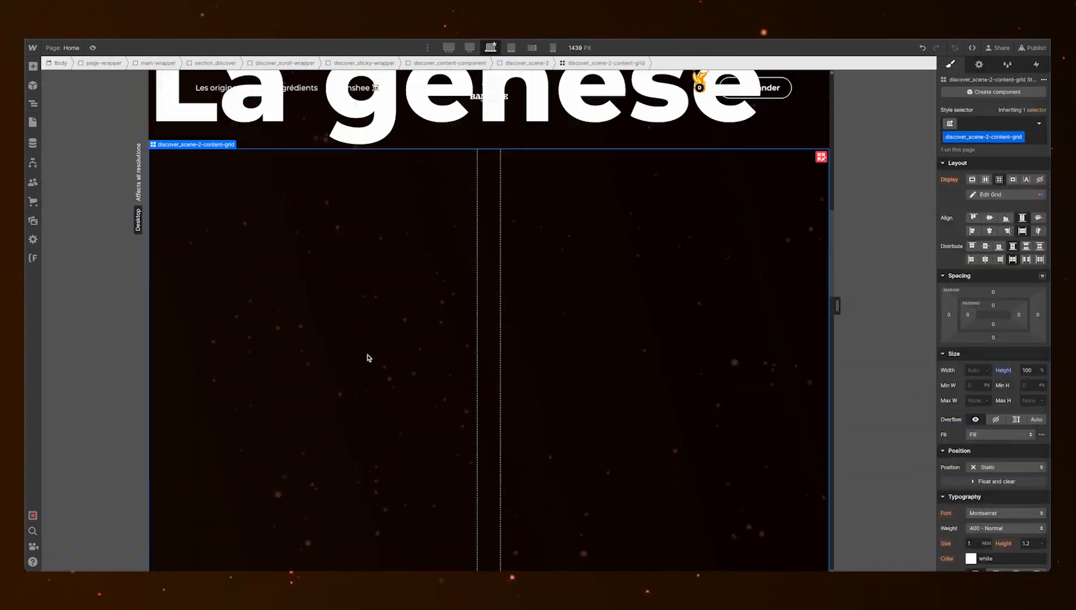
- Build the 300vh history_scroll-wrapper with a nested 100vh history_sticky-wrapper, a 100% by 100% relative history_scene-wrapper and a history_scene-background
{"action": "key", "text": "super+k"}
{"action": "key", "text": "super+Return"}
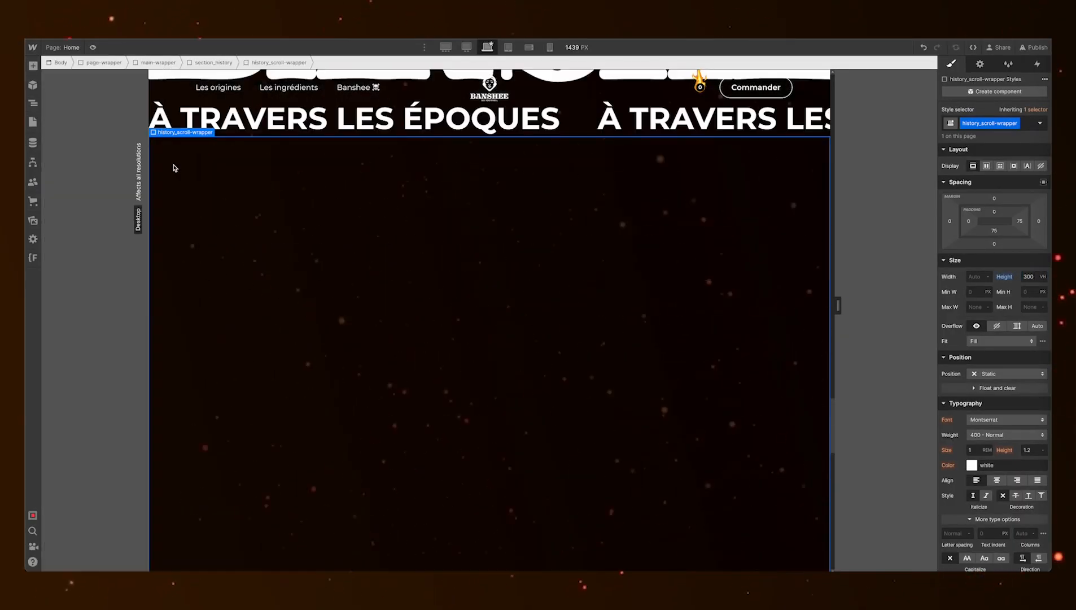
{"action": "key", "text": "ctrl+Return"}
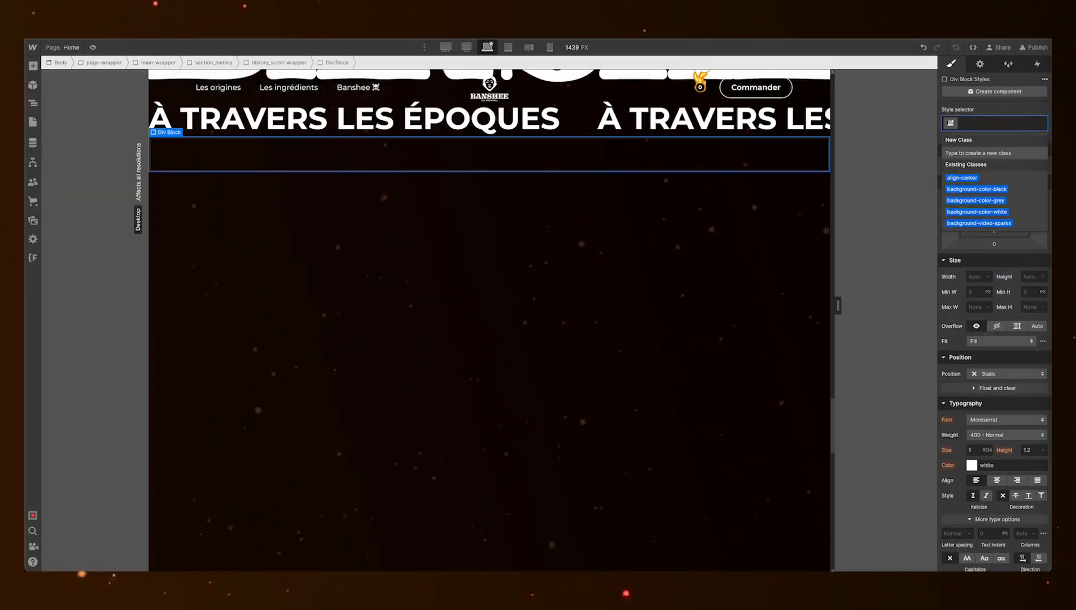
{"action": "type", "text": "100v"}
{"action": "type", "text": "h"}
{"action": "key", "text": "Return"}
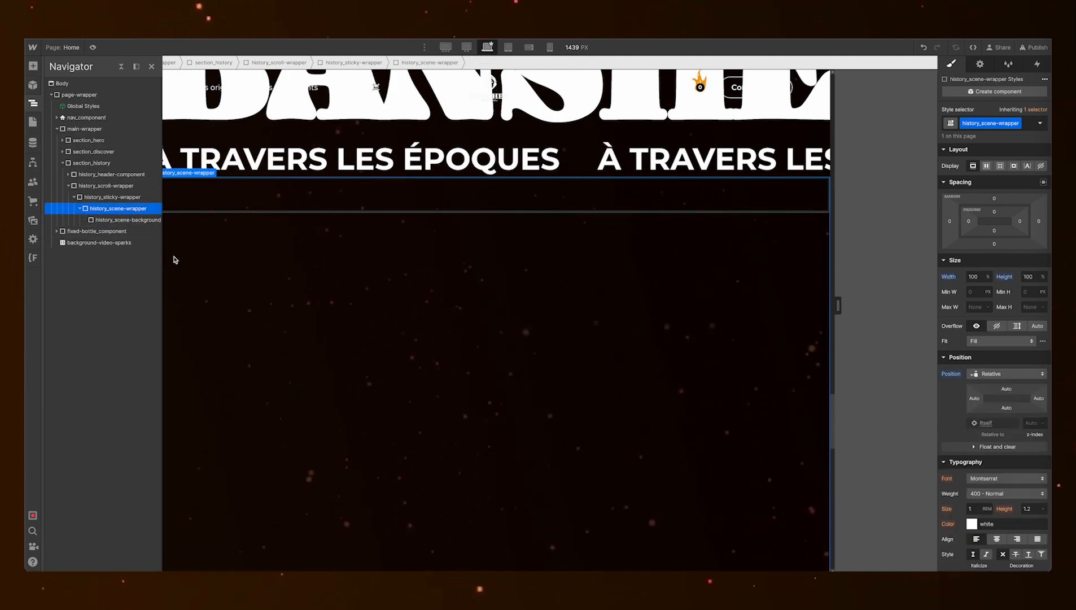
{"action": "left_click", "coordinate": [1036, 389]}
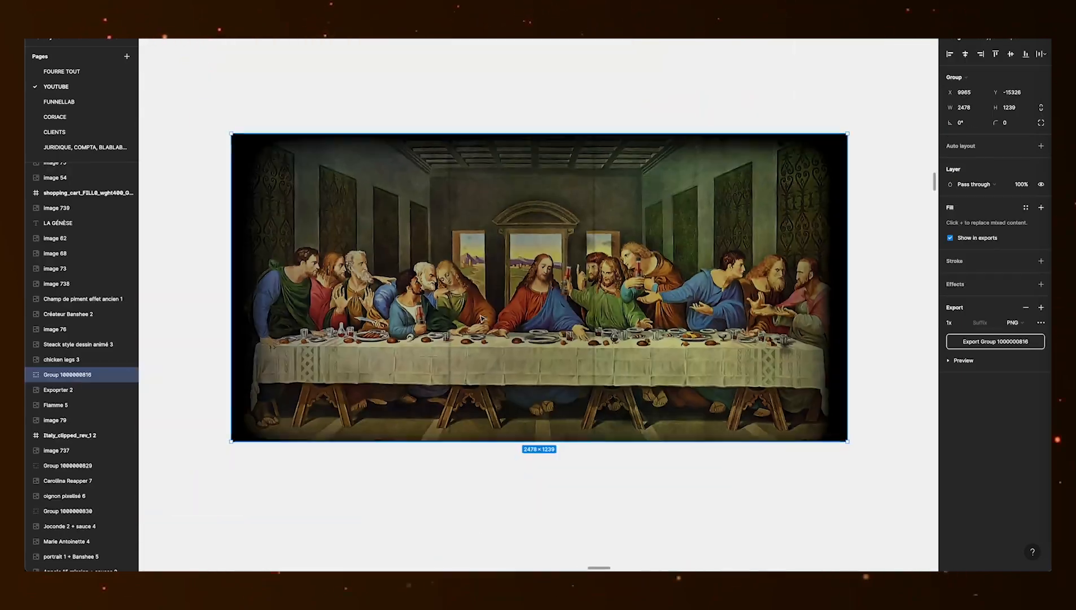
- Switch to Figma and export the Last Supper painting group as a PNG image
{"action": "left_click", "coordinate": [974, 318]}
{"action": "left_click", "coordinate": [974, 318]}
{"action": "left_click", "coordinate": [996, 341]}
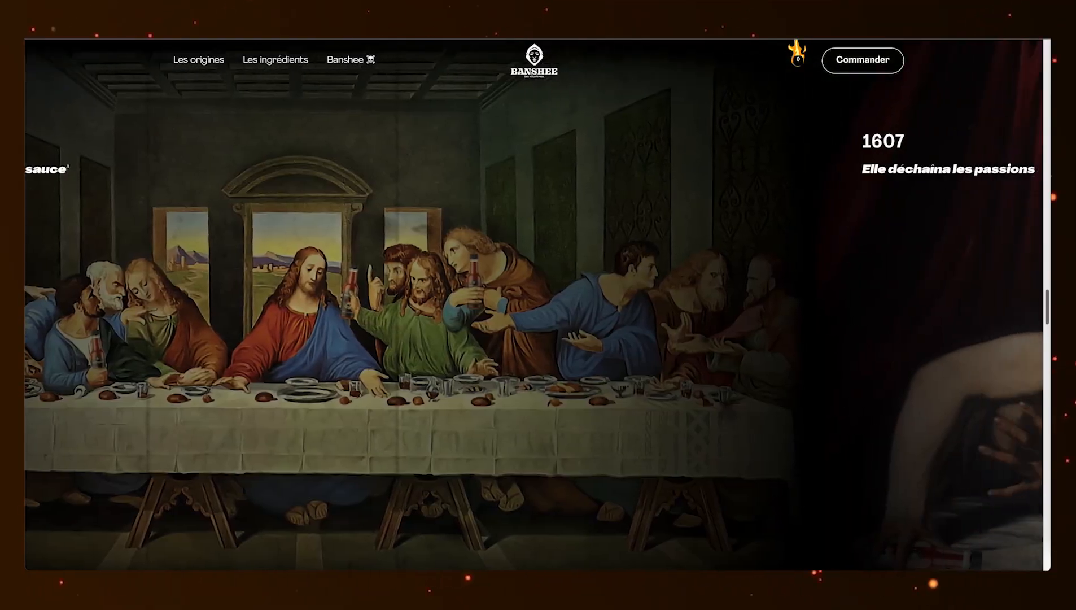
- Preview the horizontal scroll of the history section from the Last Supper scene to the "1607" scene
{"action": "scroll", "coordinate": [538, 305], "scroll_direction": "down", "scroll_amount": 10}
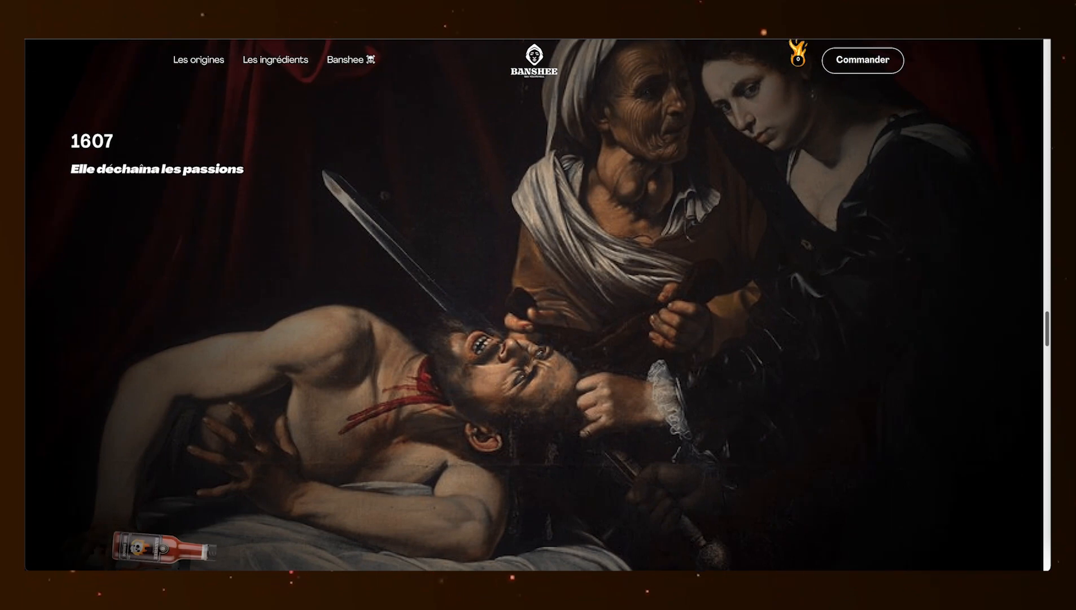
{"action": "scroll", "coordinate": [538, 305], "scroll_direction": "down", "scroll_amount": 5}
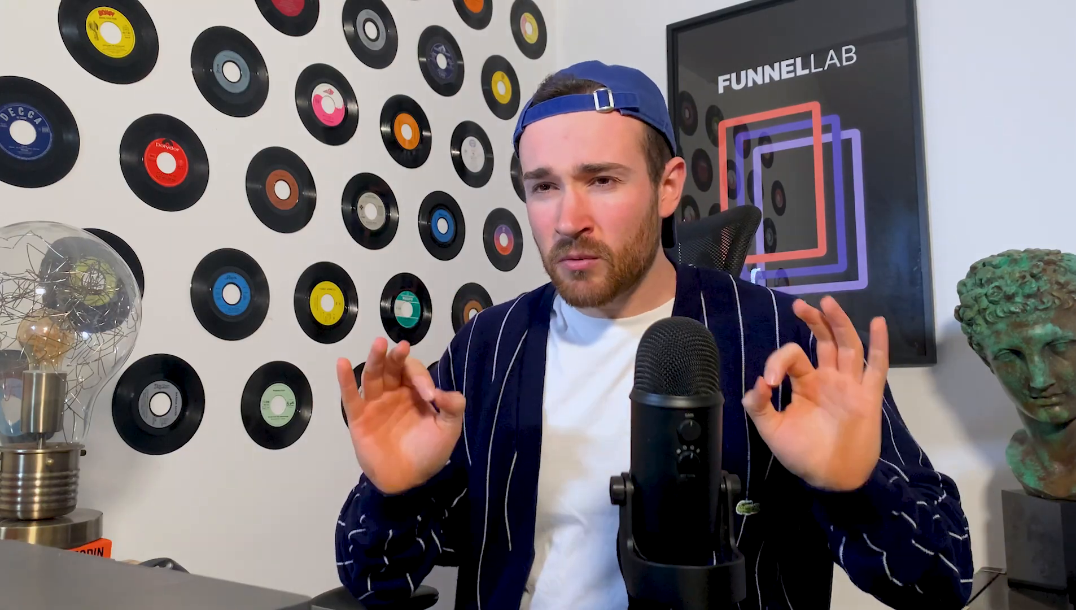